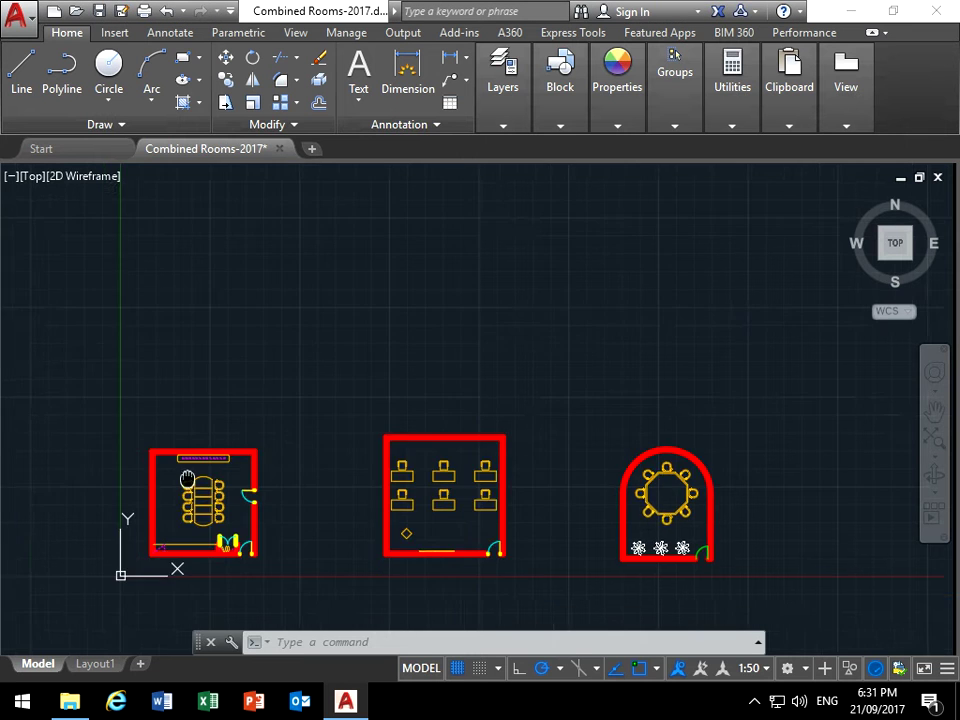
{"action": "scroll", "coordinate": [216, 439], "scroll_direction": "up", "scroll_amount": 5}
Survey the three room plans in model space, then display the Layout1 sheet with its title block
{"action": "scroll", "coordinate": [381, 426], "scroll_direction": "down", "scroll_amount": 2}
{"action": "scroll", "coordinate": [381, 426], "scroll_direction": "down", "scroll_amount": 2}
{"action": "mouse_move", "coordinate": [381, 426]}
{"action": "middle_mouse_down"}
{"action": "mouse_move", "coordinate": [224, 456]}
{"action": "mouse_move", "coordinate": [255, 467]}
{"action": "mouse_move", "coordinate": [253, 452]}
{"action": "middle_mouse_up"}
{"action": "scroll", "coordinate": [255, 467], "scroll_direction": "down", "scroll_amount": 2}
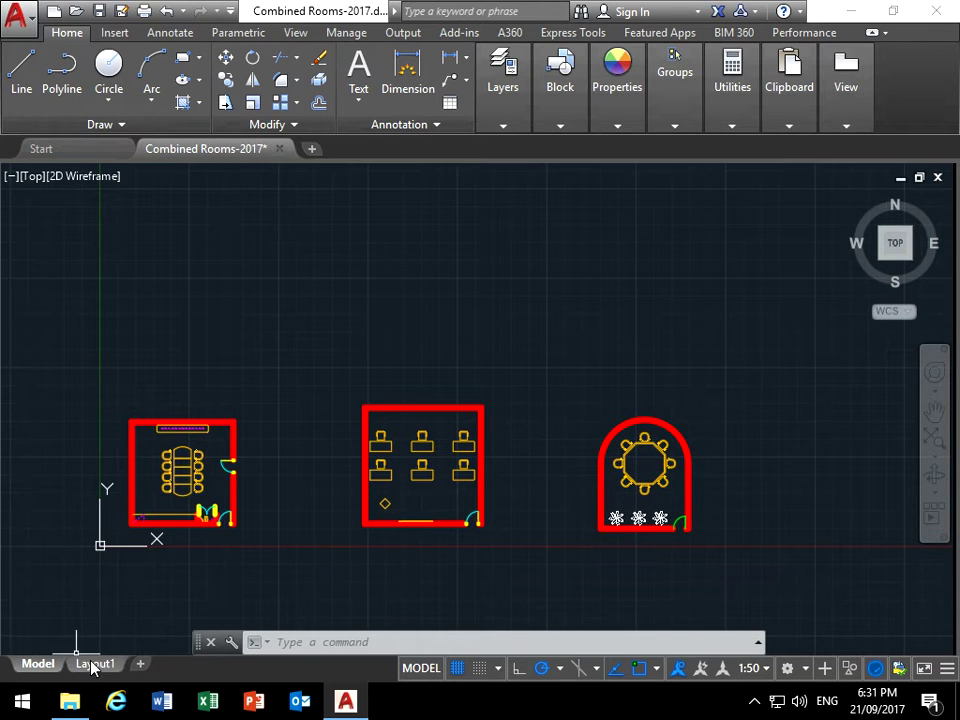
{"action": "mouse_move", "coordinate": [95, 664]}
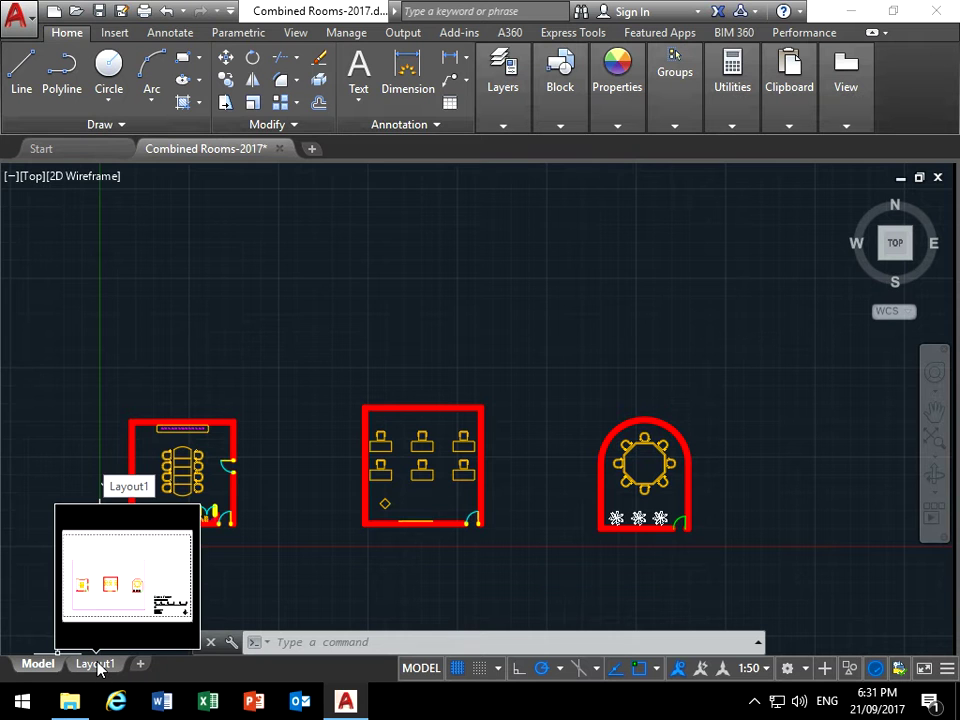
{"action": "left_click", "coordinate": [96, 664]}
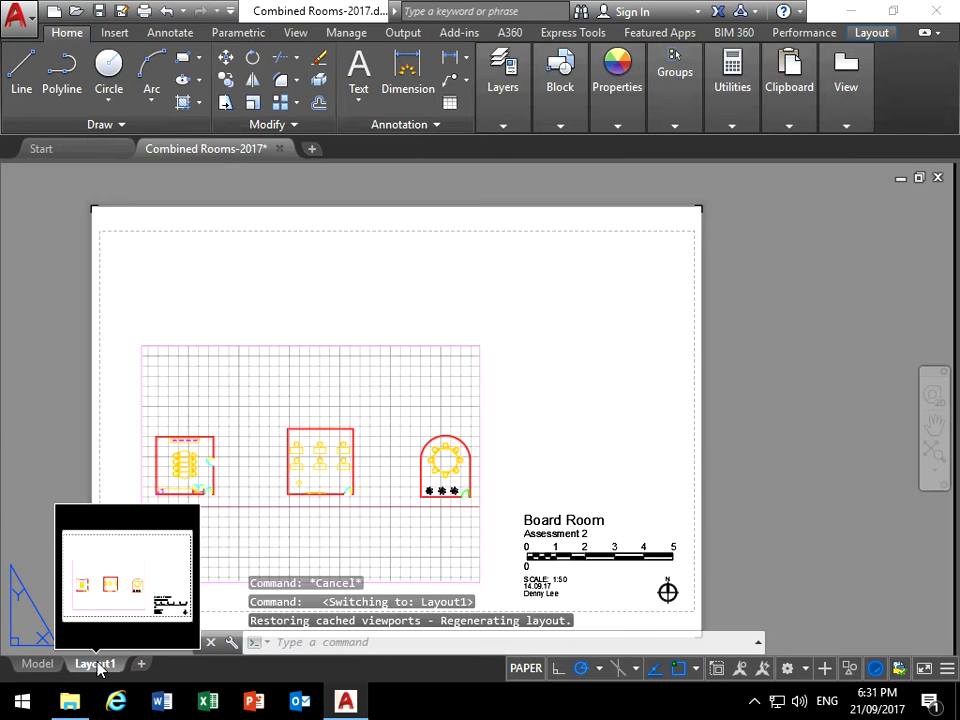
Add a new Layout2 sheet and make it the active layout
{"action": "left_click", "coordinate": [33, 664]}
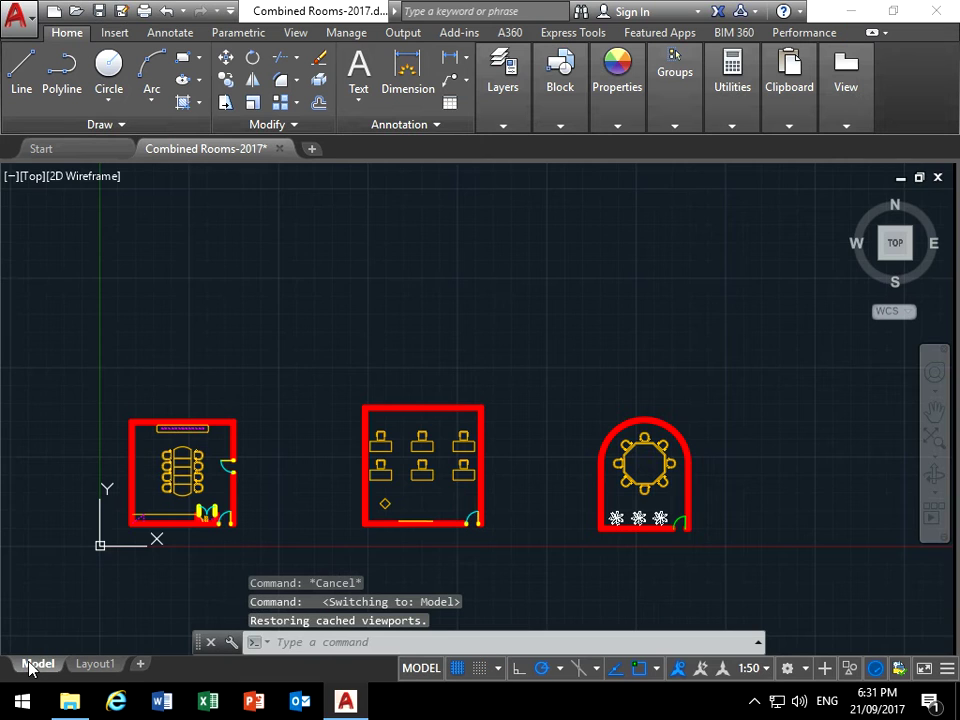
{"action": "left_click", "coordinate": [141, 665]}
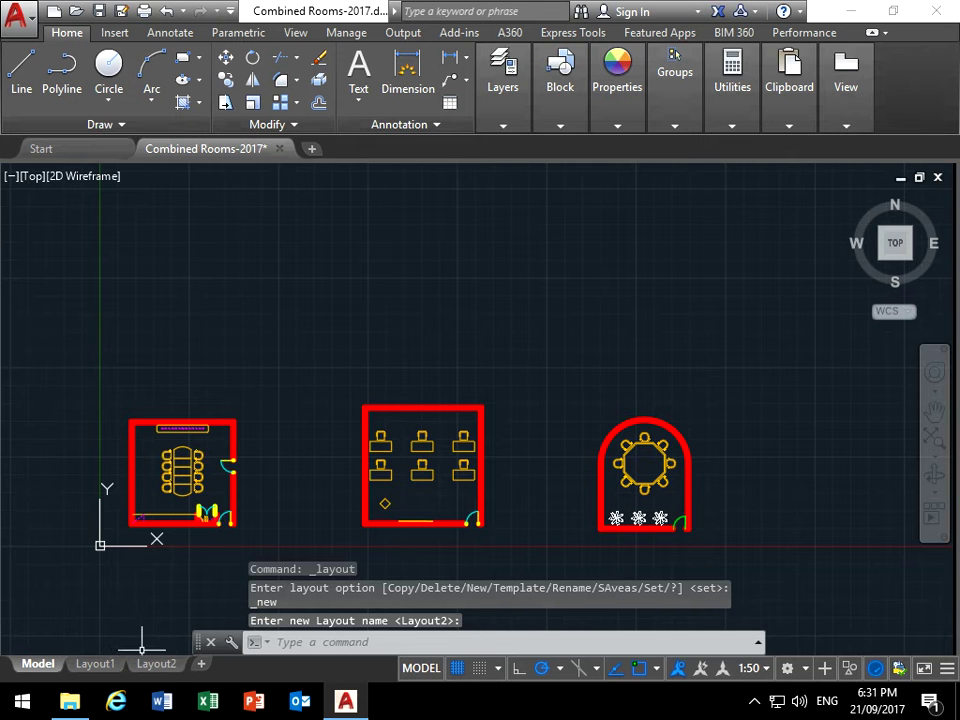
{"action": "left_click", "coordinate": [157, 665]}
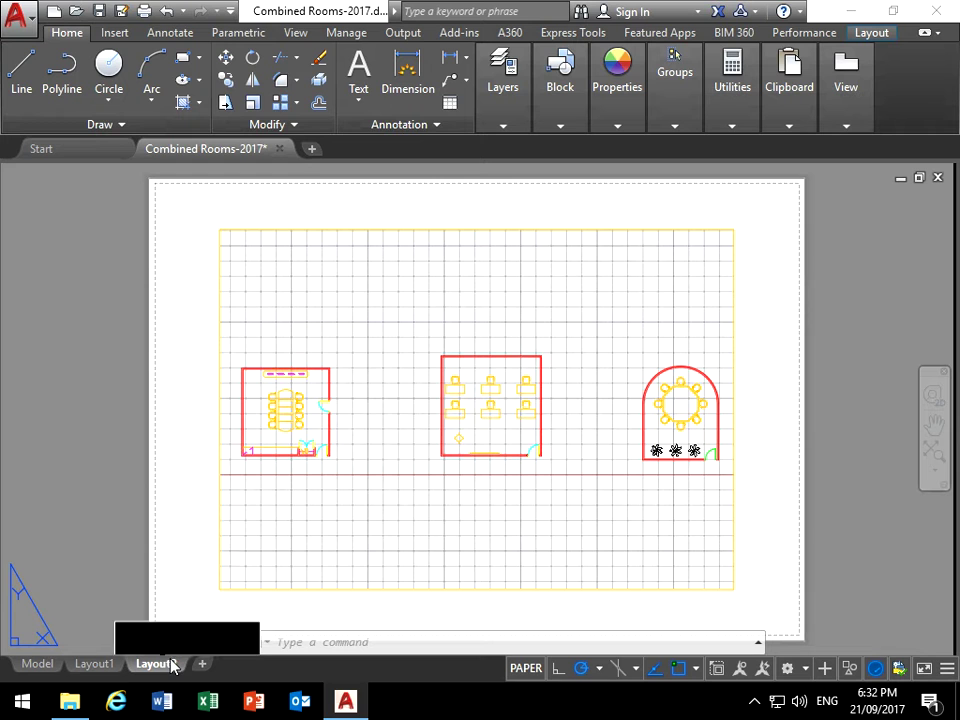
{"action": "mouse_move", "coordinate": [156, 664]}
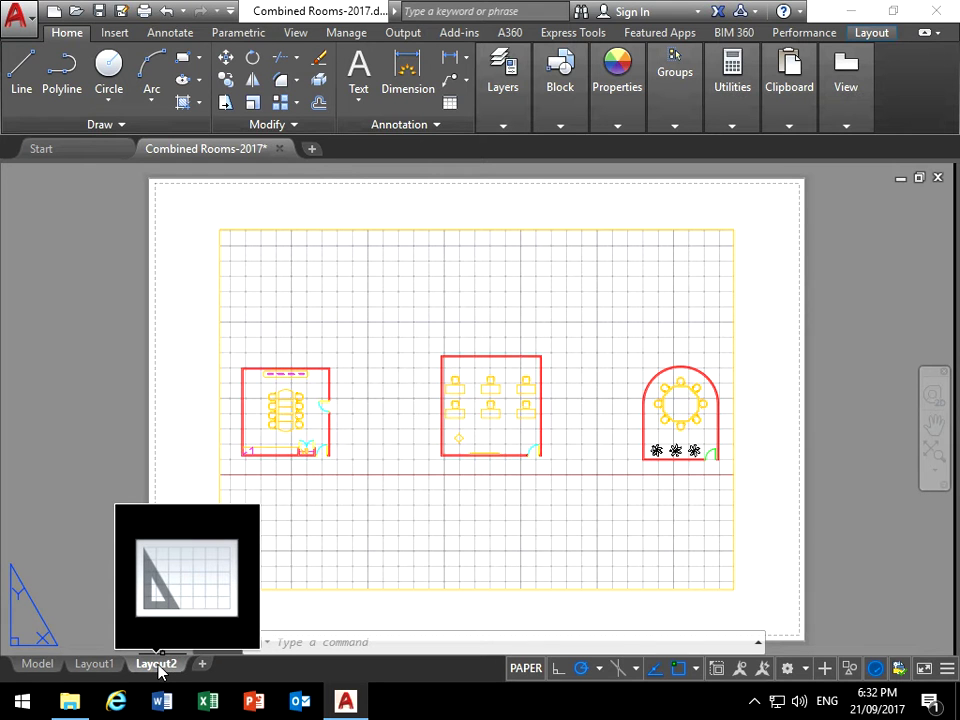
In Layout2's Page Setup Manager, modify the setup to use the DWG To PDF.pc3 plotter
{"action": "right_click", "coordinate": [160, 668]}
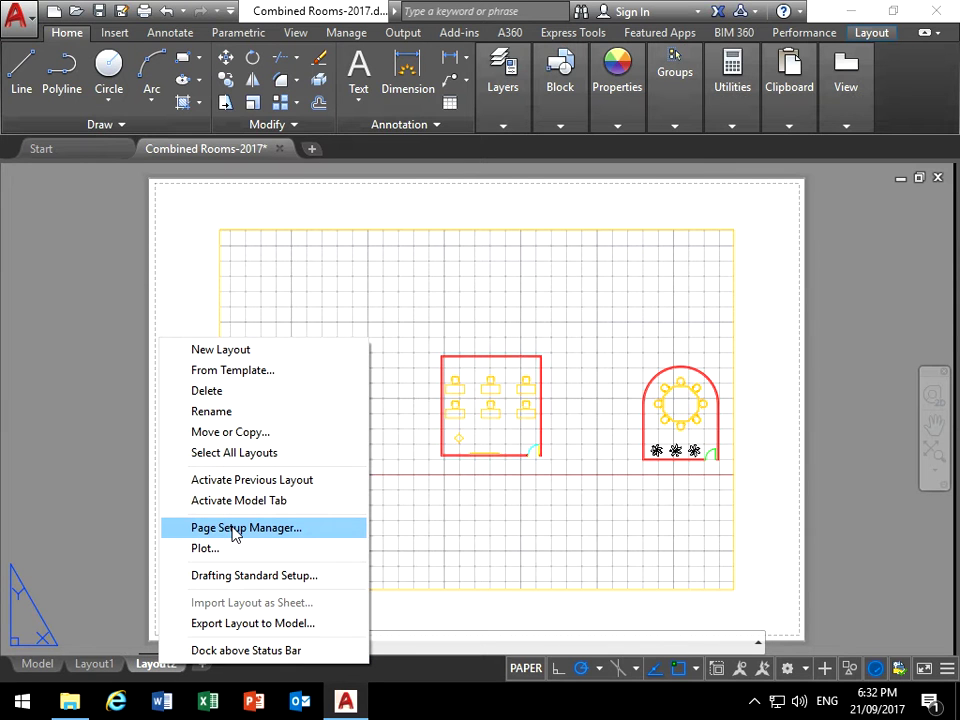
{"action": "left_click", "coordinate": [236, 528]}
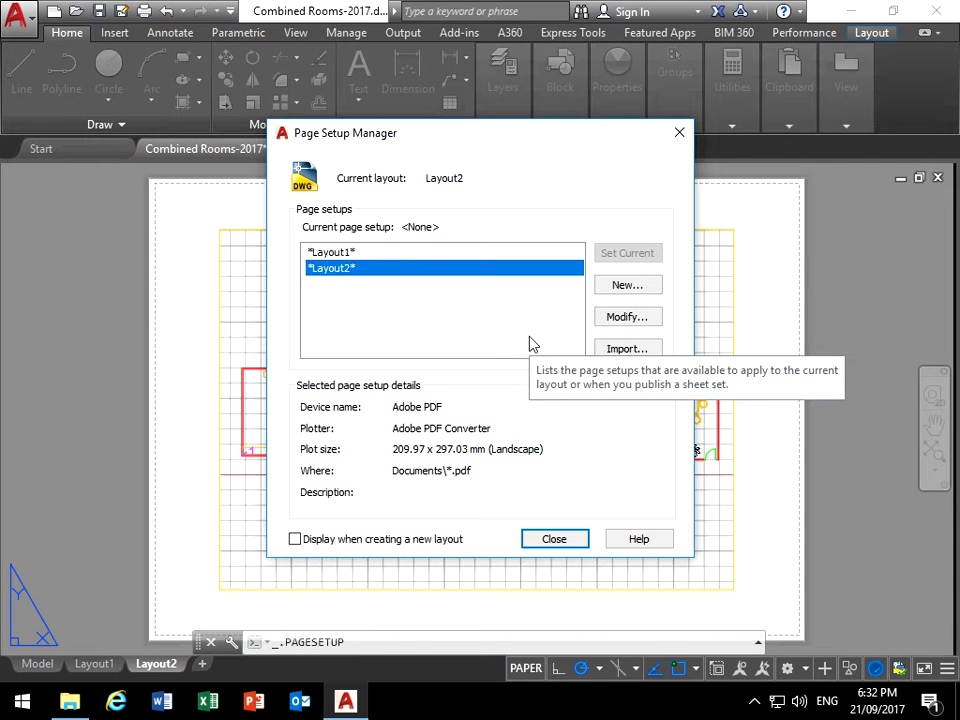
{"action": "left_click", "coordinate": [626, 320]}
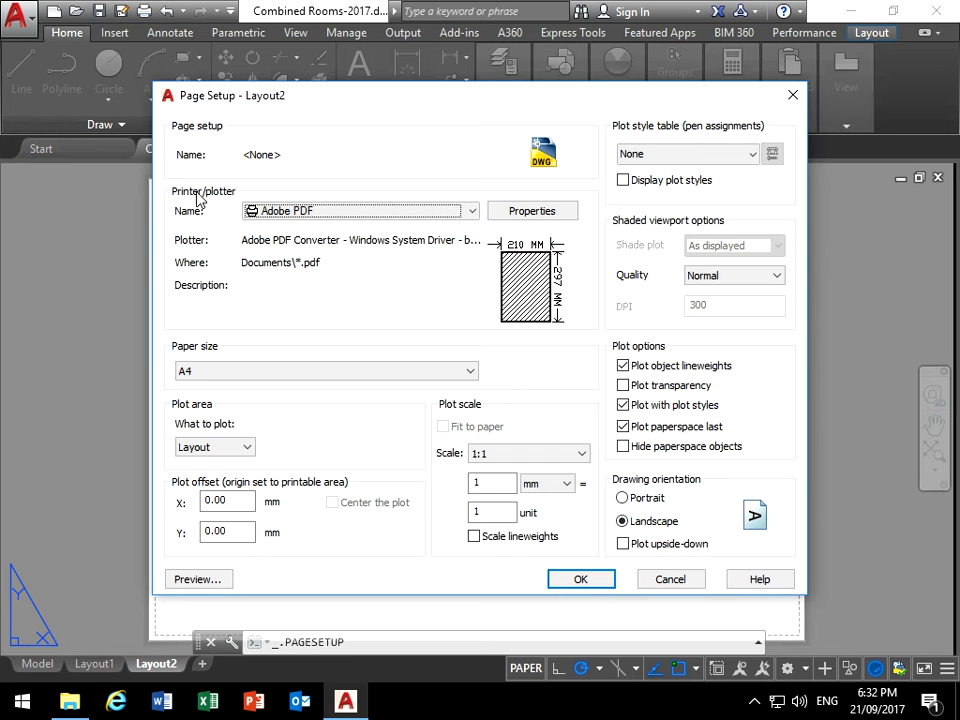
{"action": "left_click", "coordinate": [379, 213]}
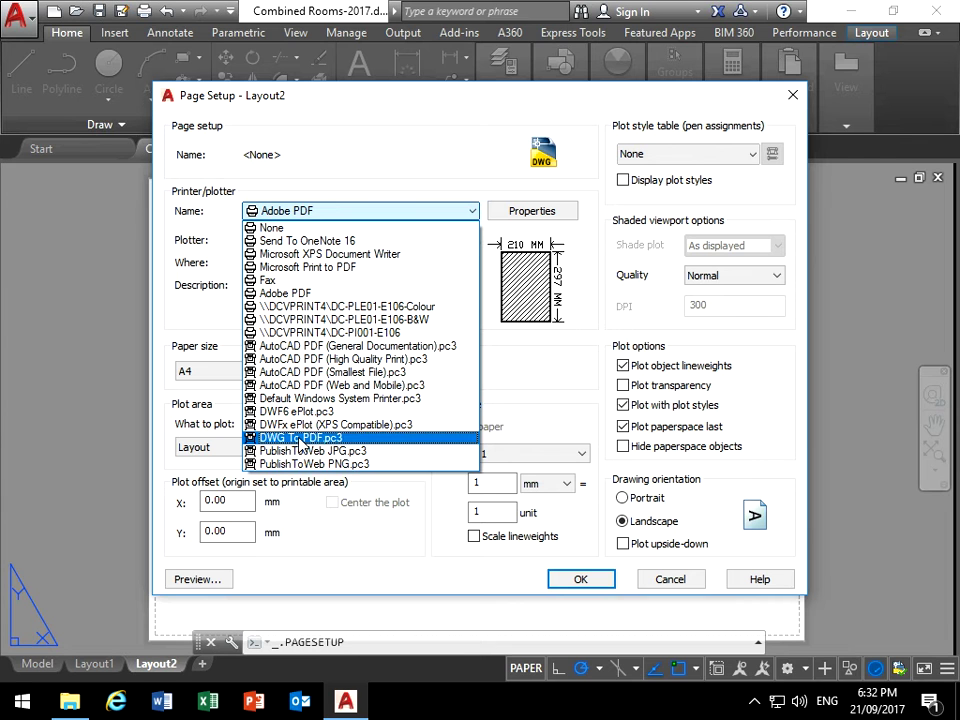
{"action": "left_click", "coordinate": [300, 438]}
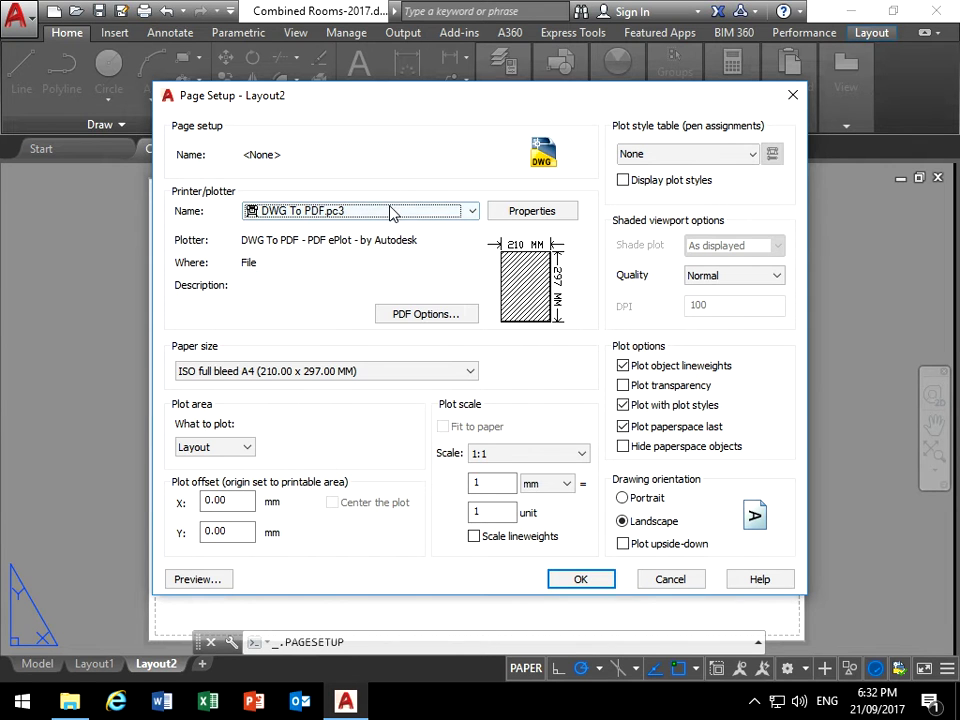
Set the paper size to ISO A3 (420.00 x 297.00 MM)
{"action": "left_click", "coordinate": [470, 372]}
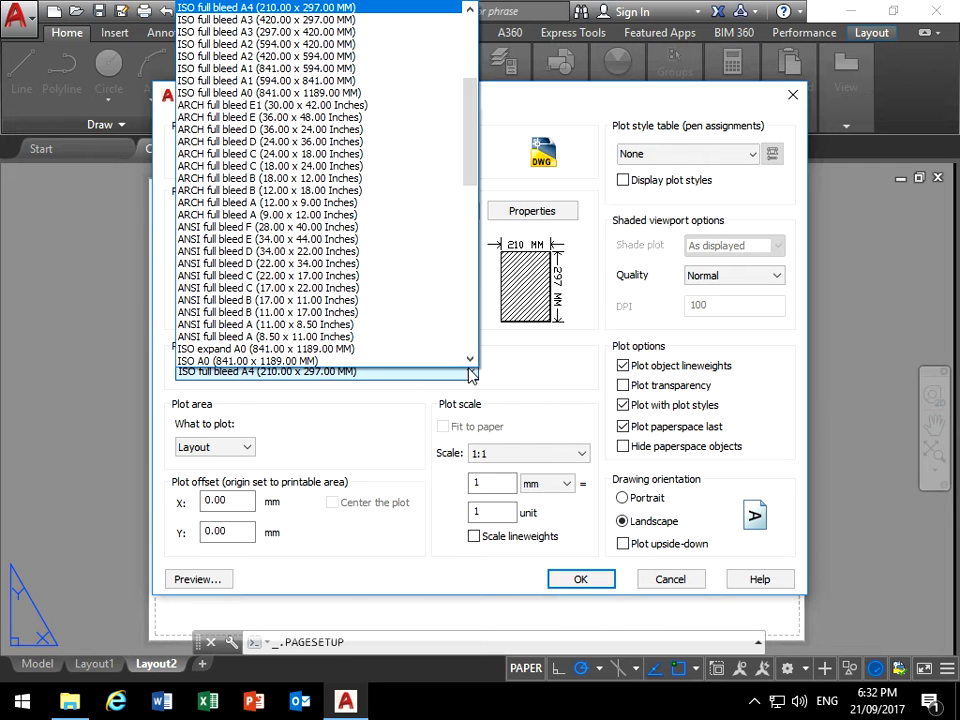
{"action": "left_click_drag", "start_coordinate": [472, 148], "coordinate": [476, 111]}
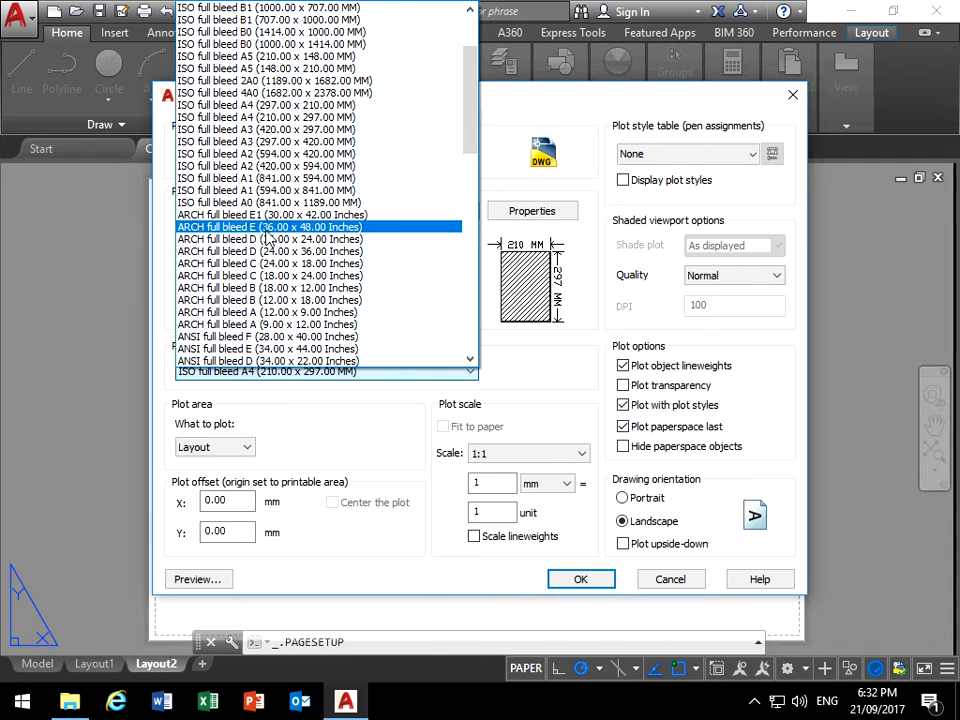
{"action": "scroll", "coordinate": [276, 200], "scroll_direction": "up", "scroll_amount": 3}
{"action": "scroll", "coordinate": [270, 75], "scroll_direction": "down", "scroll_amount": 1}
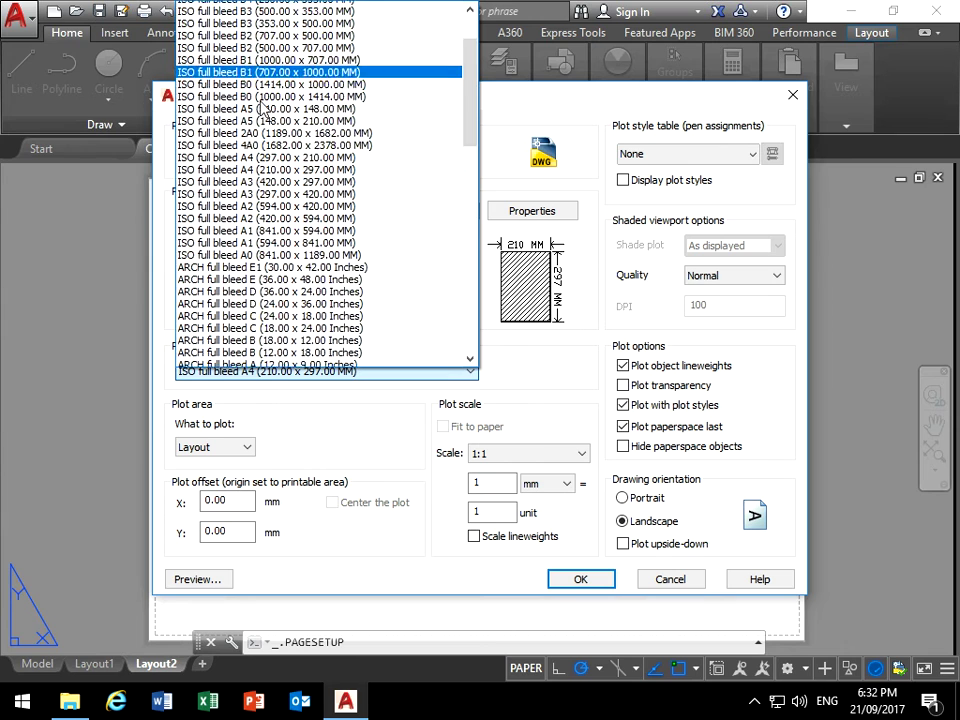
{"action": "scroll", "coordinate": [268, 150], "scroll_direction": "down", "scroll_amount": 7}
{"action": "scroll", "coordinate": [268, 193], "scroll_direction": "down", "scroll_amount": 6}
{"action": "scroll", "coordinate": [255, 160], "scroll_direction": "down", "scroll_amount": 2}
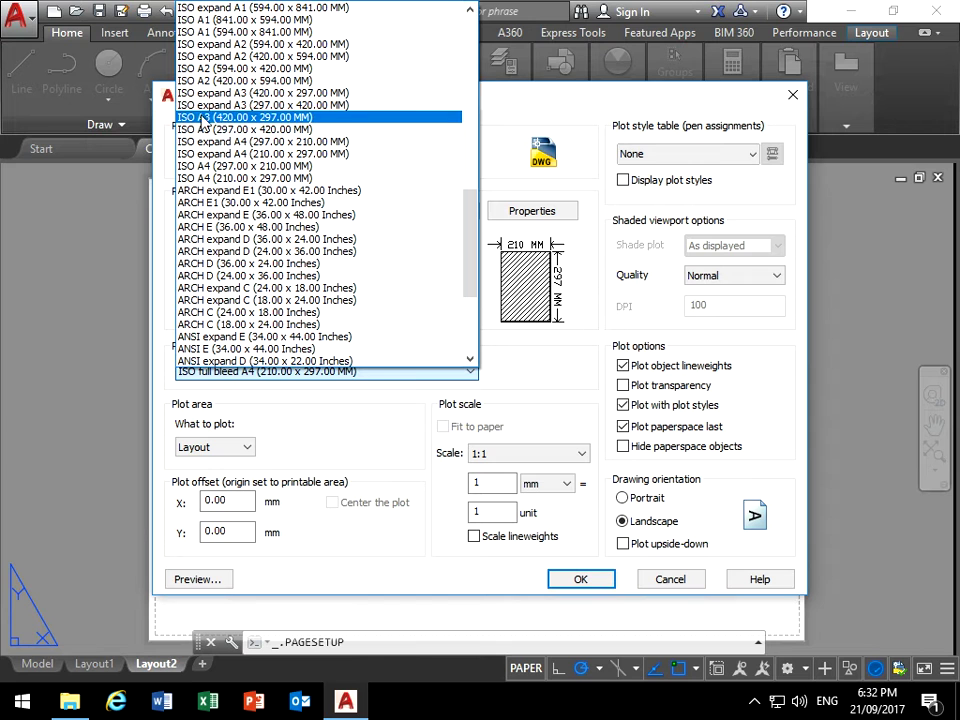
{"action": "left_click", "coordinate": [276, 118]}
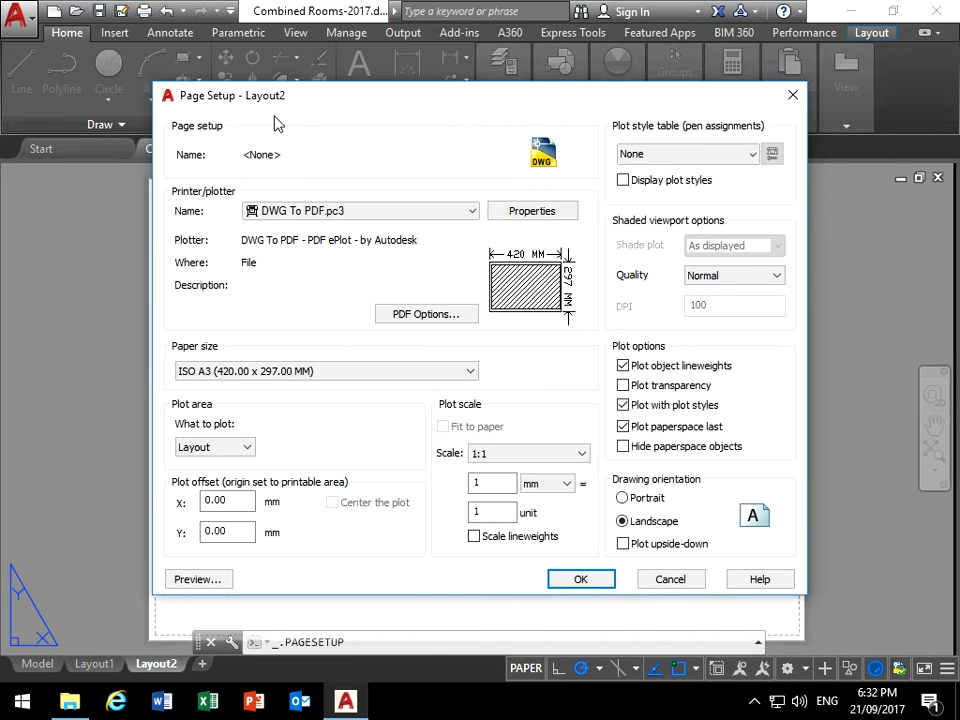
Confirm the plot area is Layout at a 1:1 millimetre scale
{"action": "left_click", "coordinate": [214, 447]}
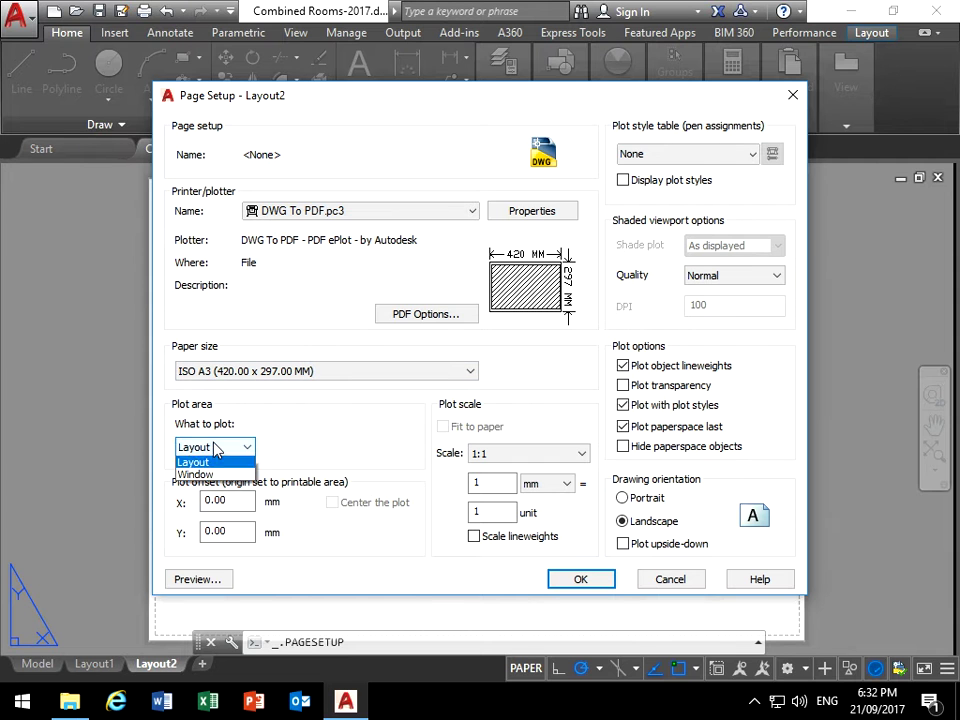
{"action": "left_click", "coordinate": [208, 489]}
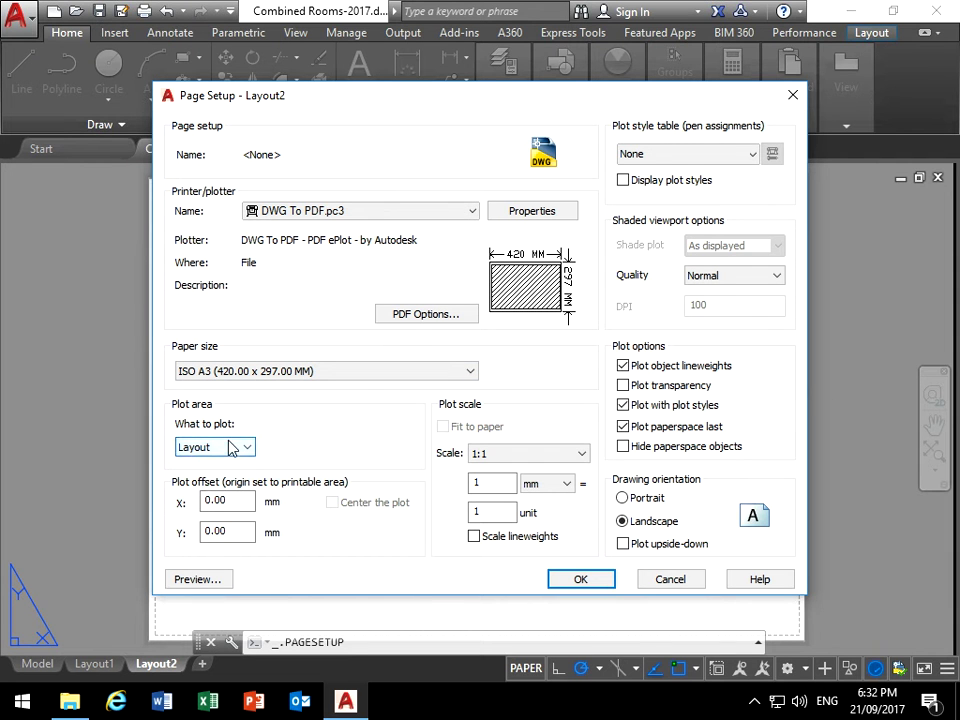
{"action": "left_click", "coordinate": [581, 455]}
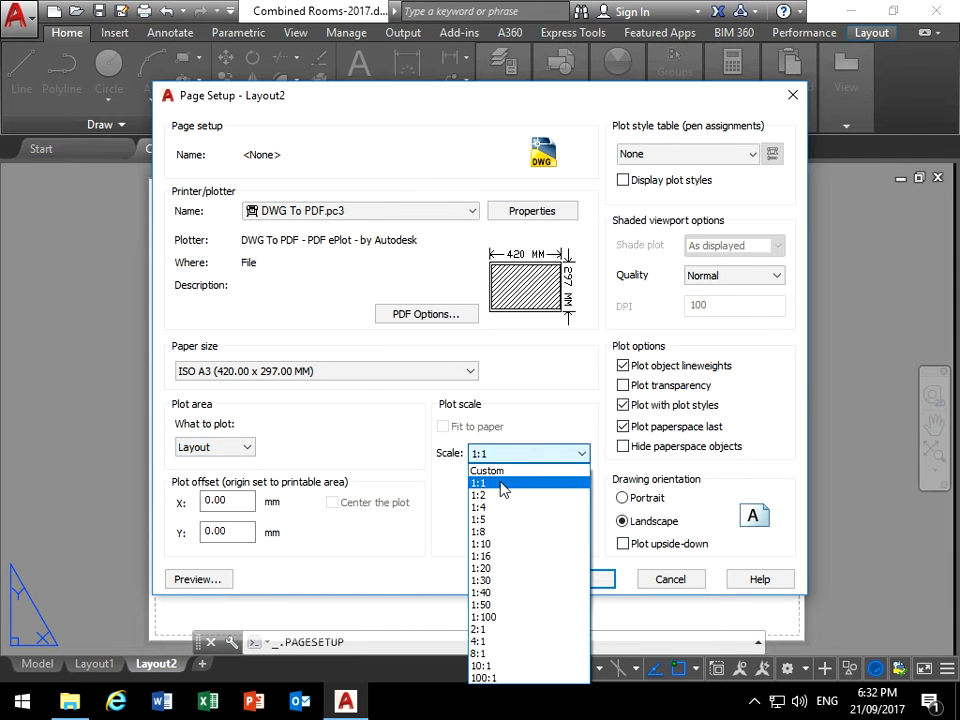
{"action": "left_click", "coordinate": [489, 483]}
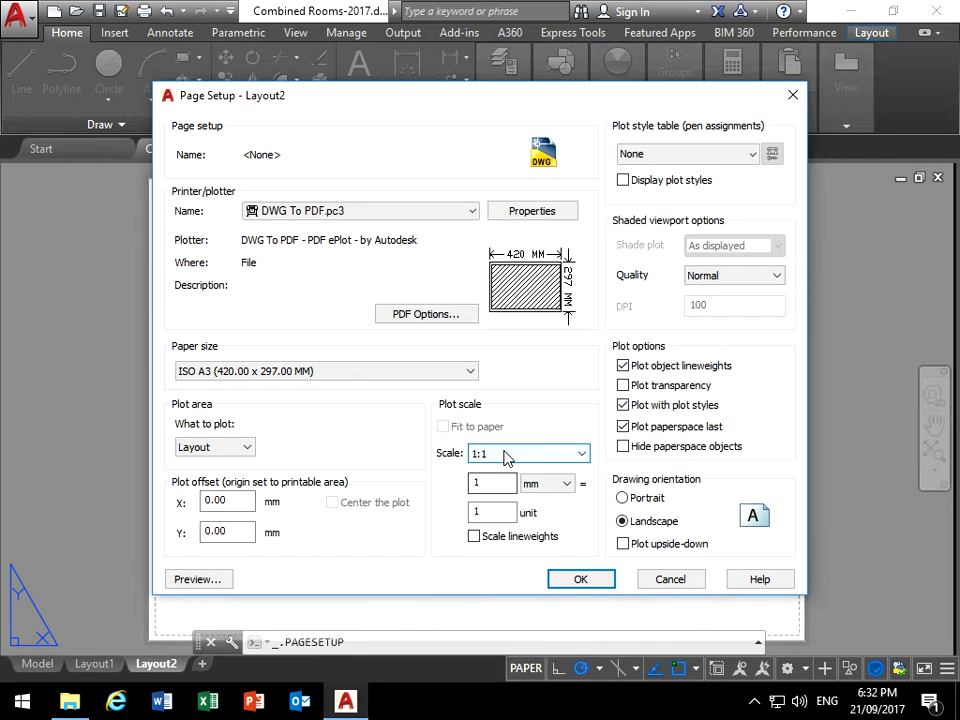
{"action": "left_click", "coordinate": [484, 484]}
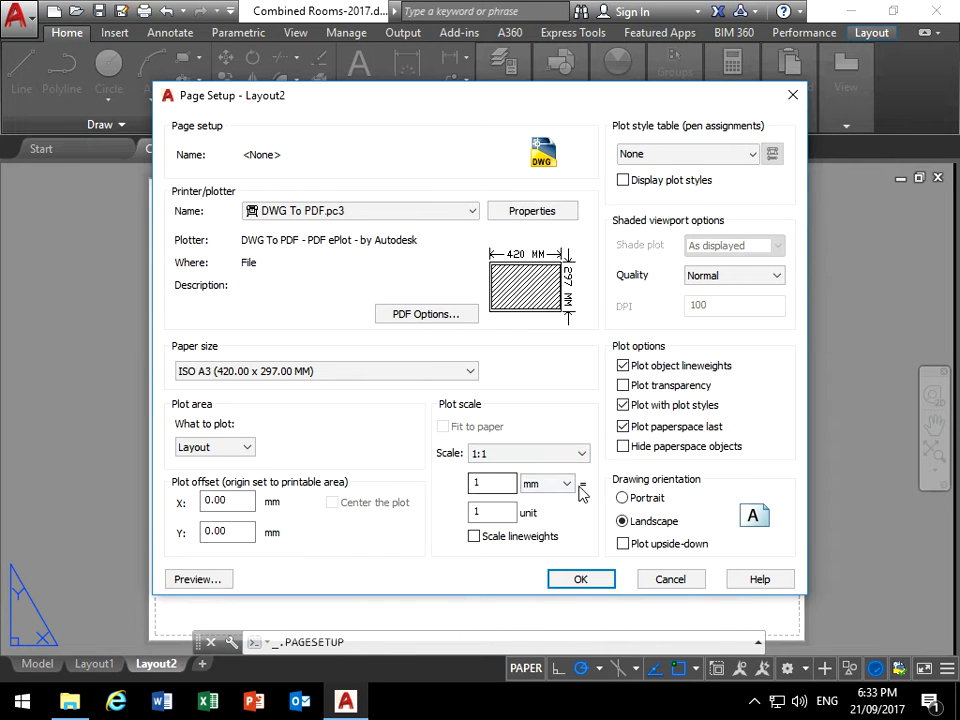
{"action": "left_click", "coordinate": [548, 485]}
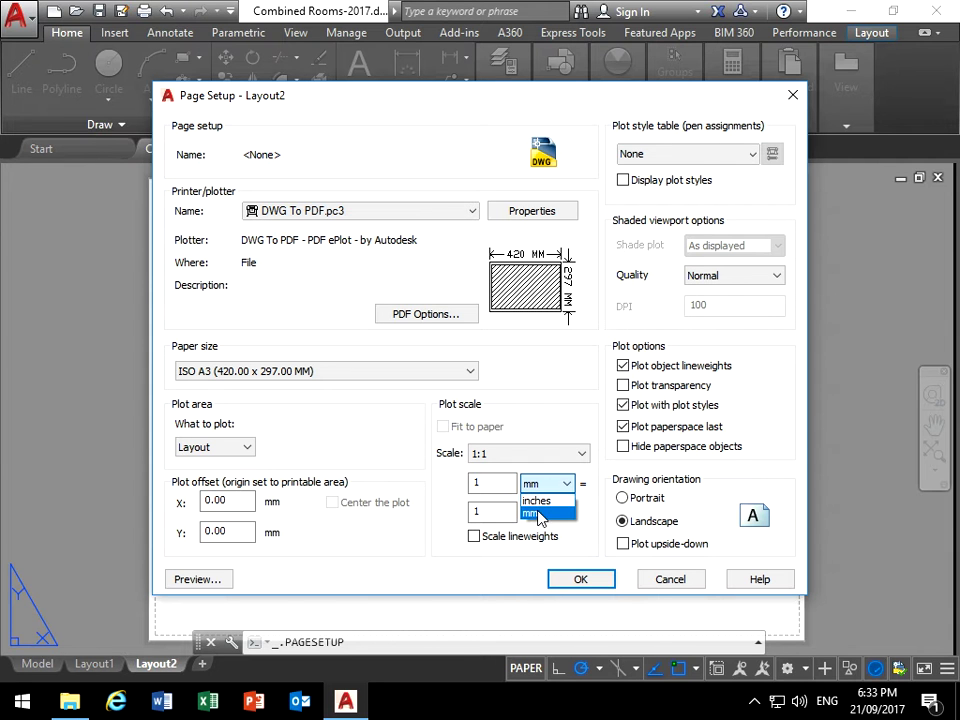
{"action": "left_click", "coordinate": [537, 512]}
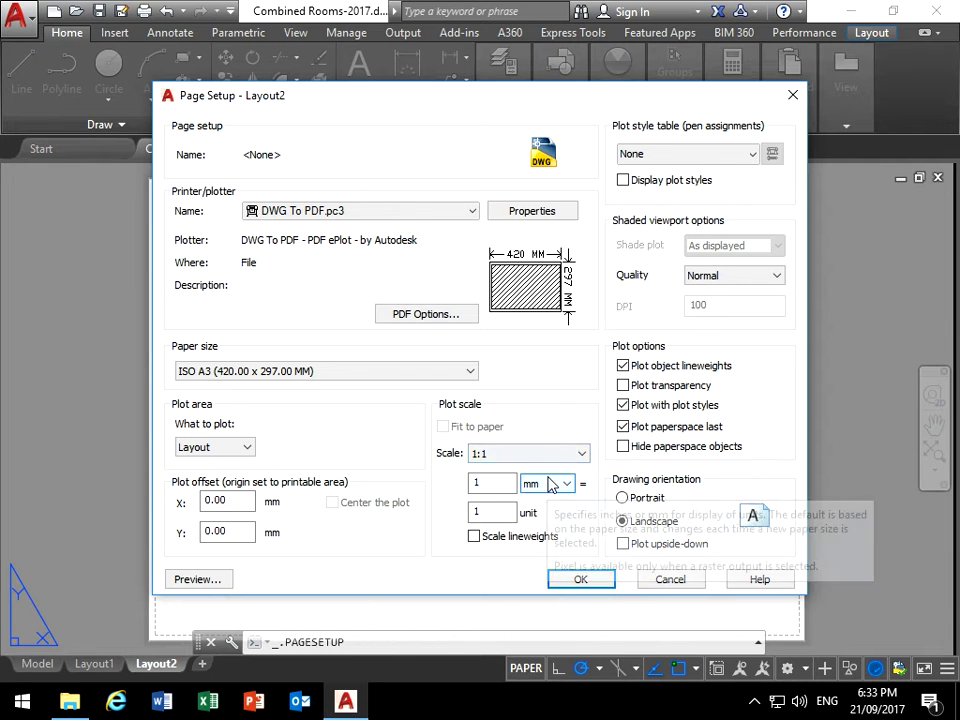
{"action": "left_click", "coordinate": [553, 455]}
{"action": "left_click", "coordinate": [507, 485]}
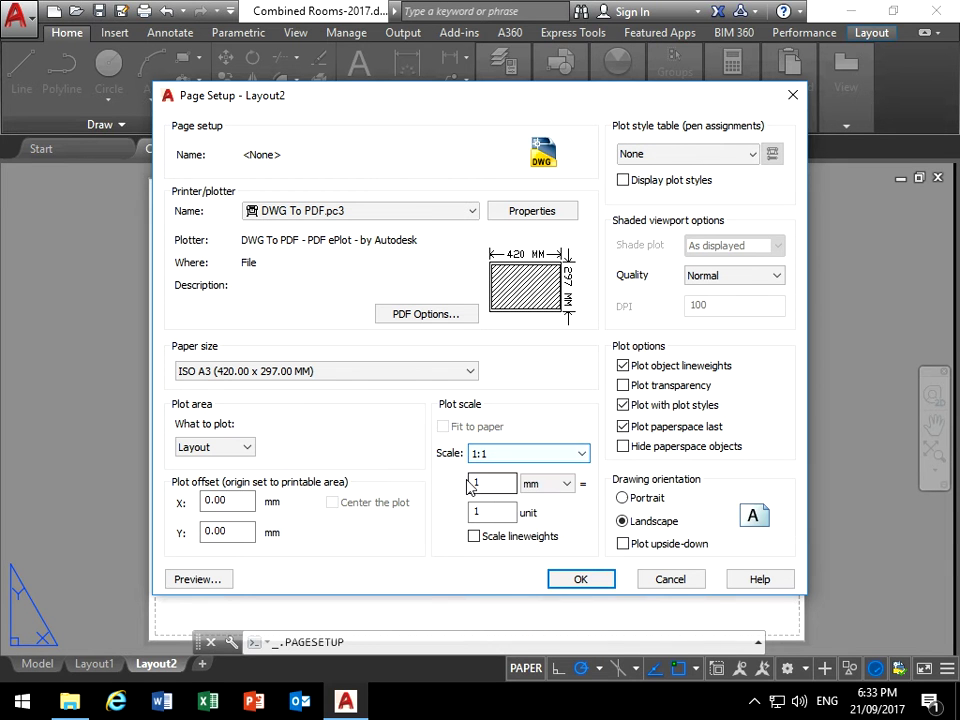
Assign the monochrome.ctb plot style table, then accept the setup and close the Page Setup Manager
{"action": "left_click", "coordinate": [722, 157]}
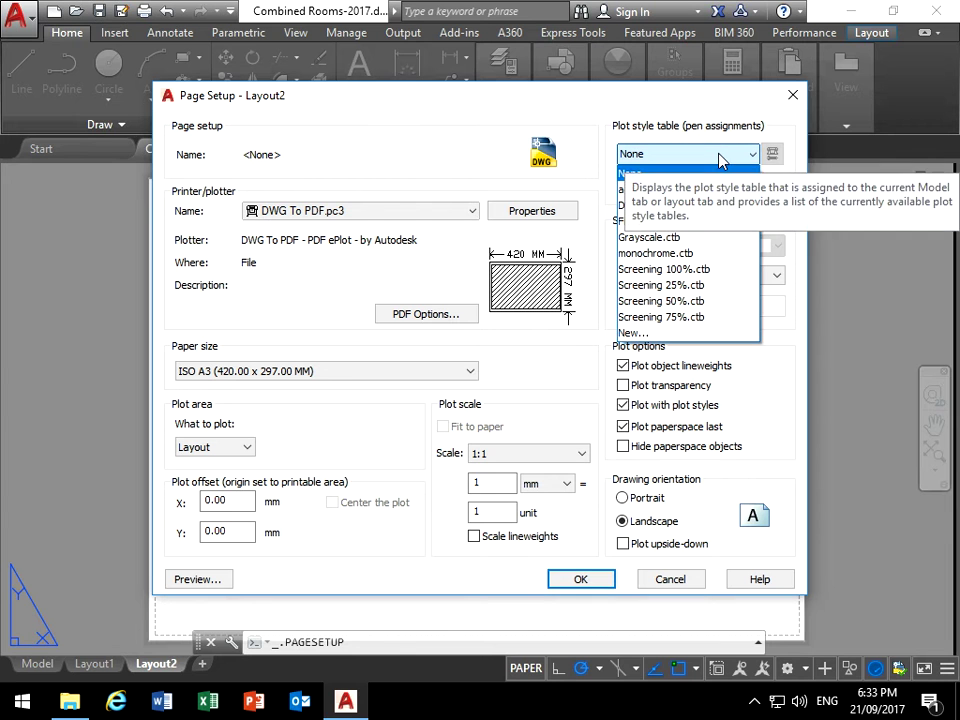
{"action": "left_click", "coordinate": [662, 253]}
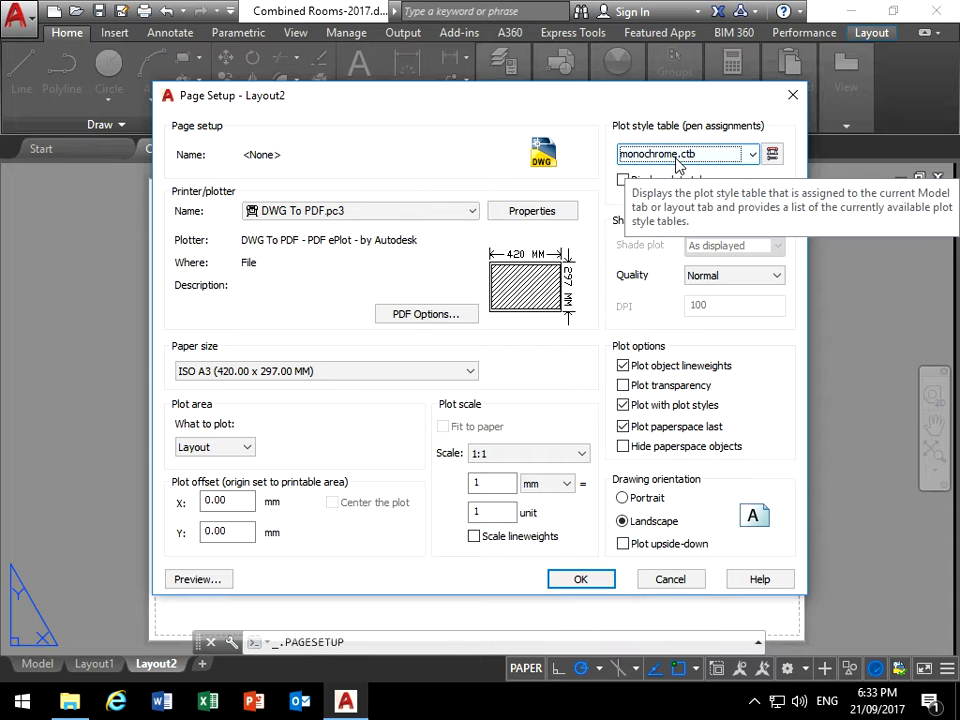
{"action": "left_click", "coordinate": [588, 582]}
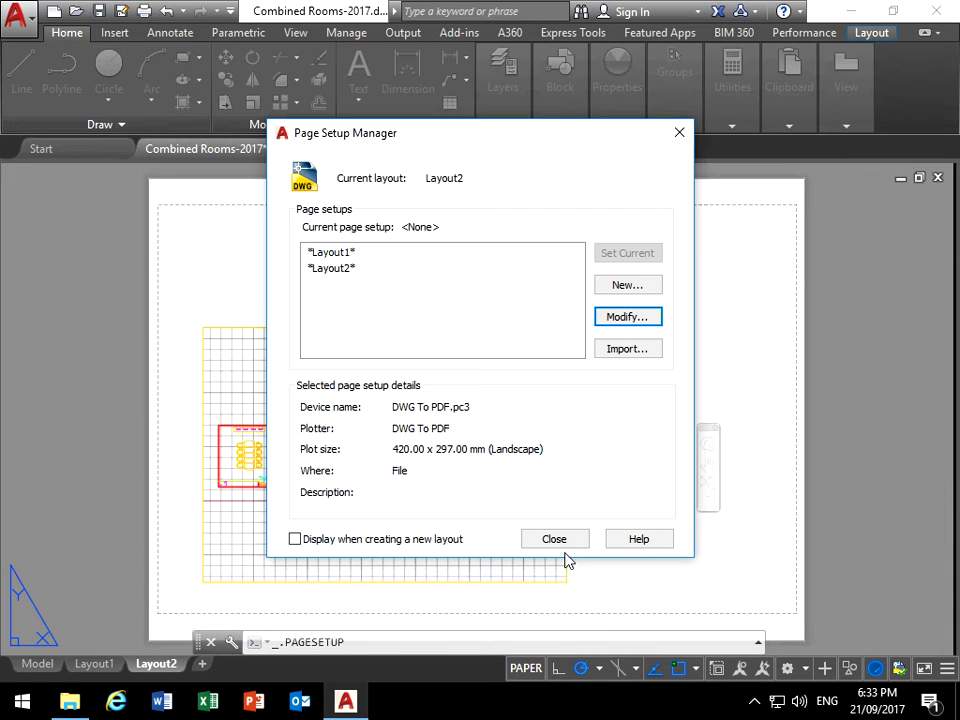
{"action": "left_click", "coordinate": [556, 541]}
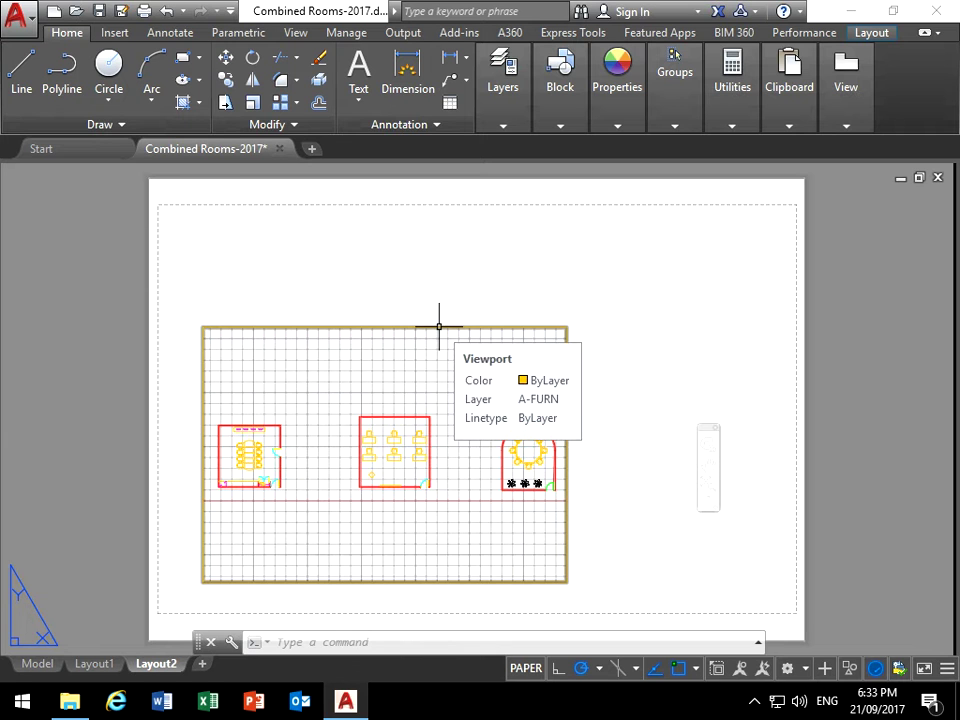
Move the Layout2 rooms viewport from A-FURN onto the 'viewport' layer
{"action": "left_click", "coordinate": [438, 326]}
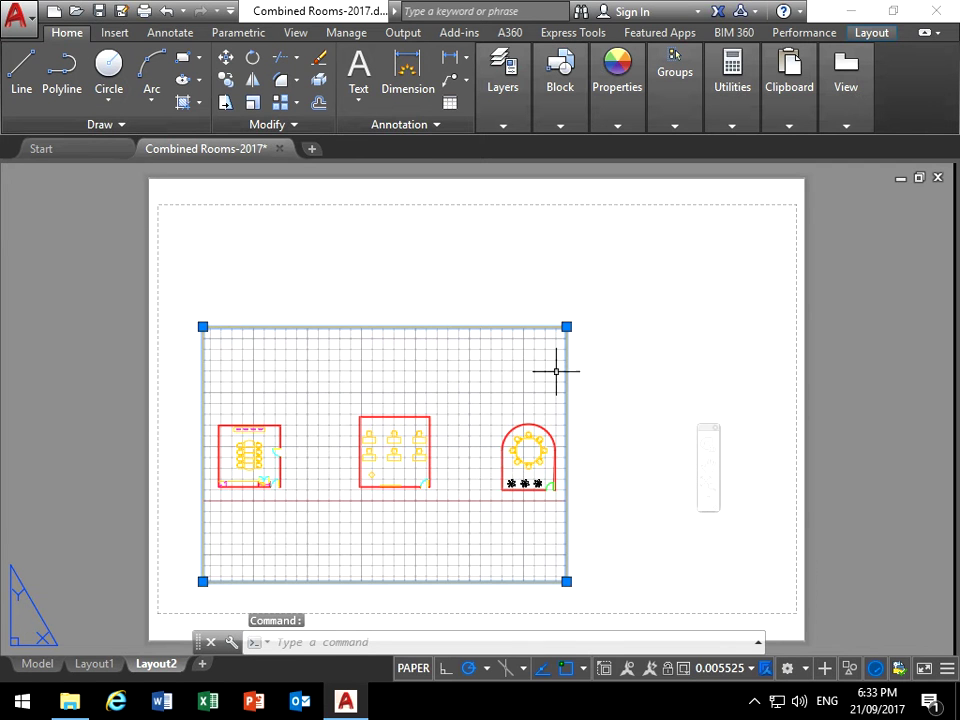
{"action": "left_click", "coordinate": [505, 88]}
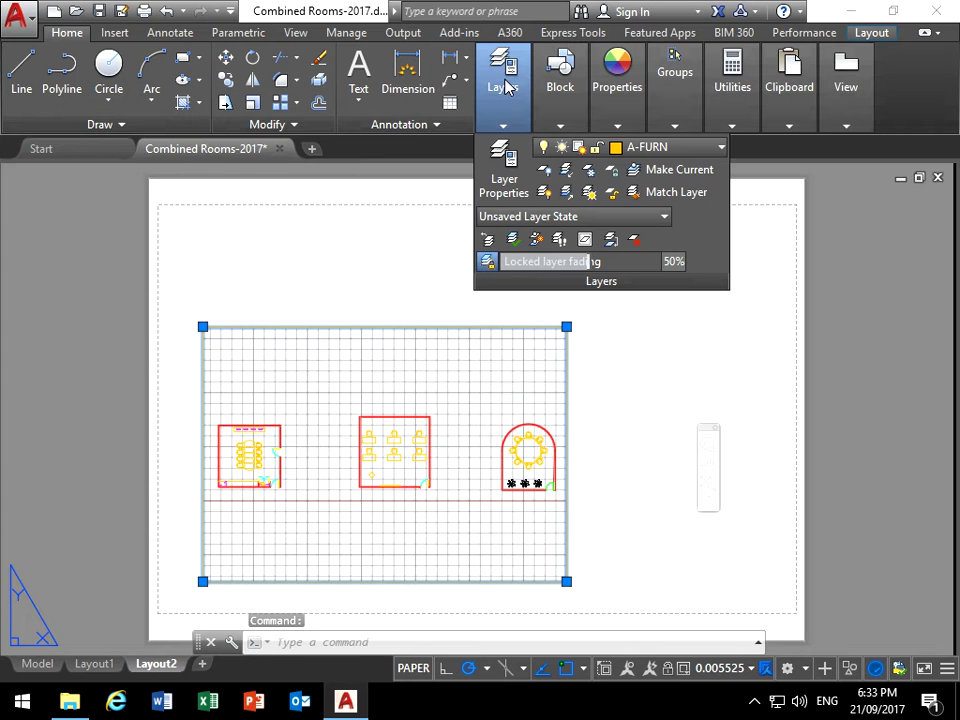
{"action": "left_click", "coordinate": [640, 148]}
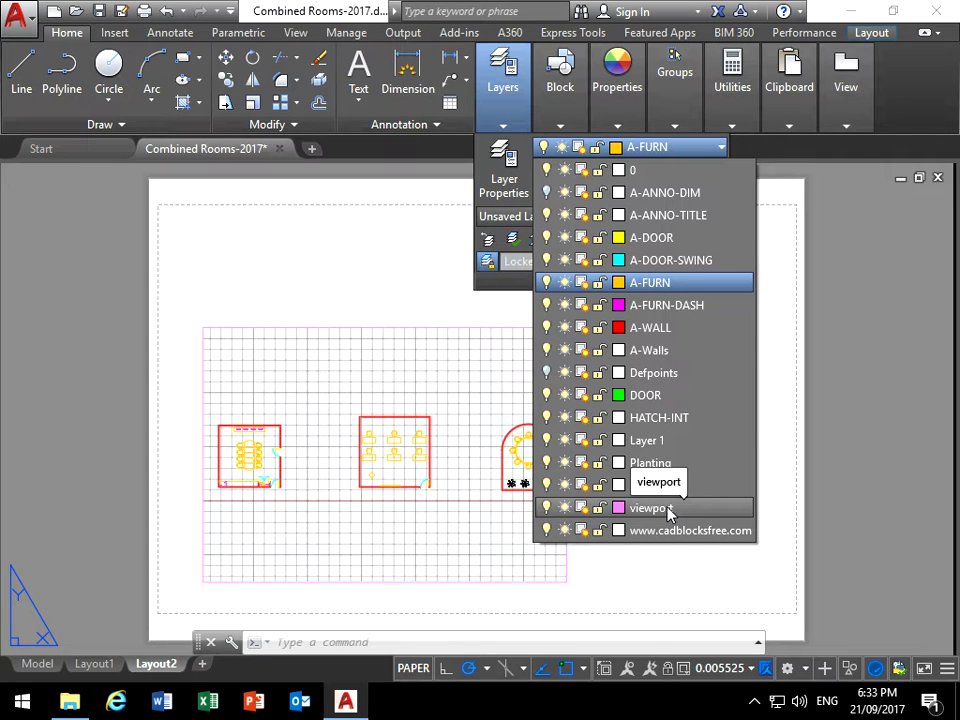
{"action": "left_click", "coordinate": [668, 508]}
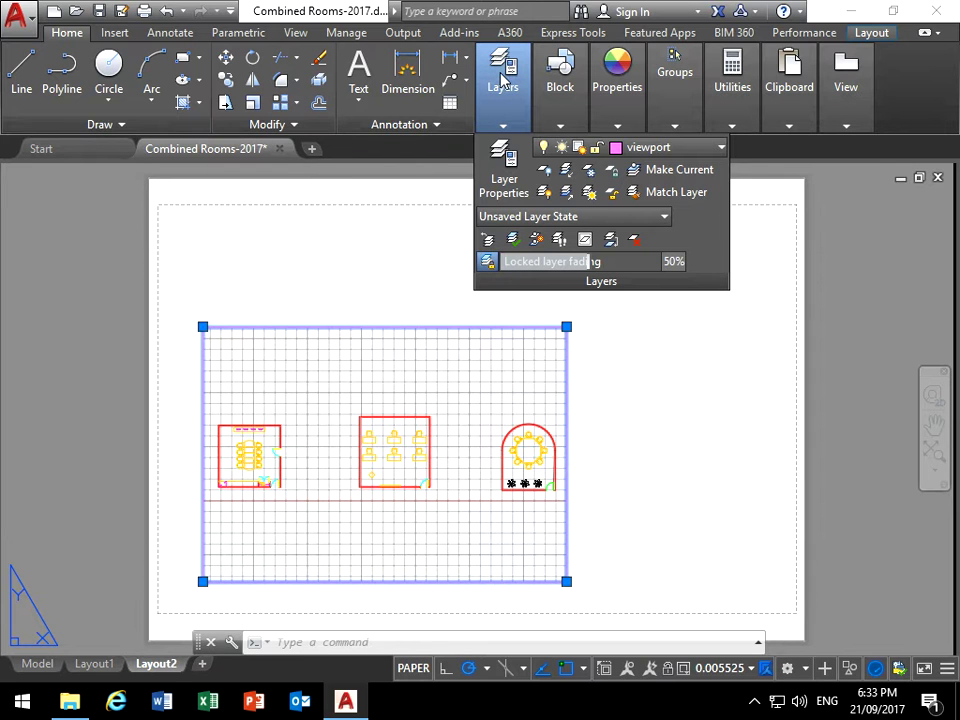
{"action": "left_click", "coordinate": [500, 172]}
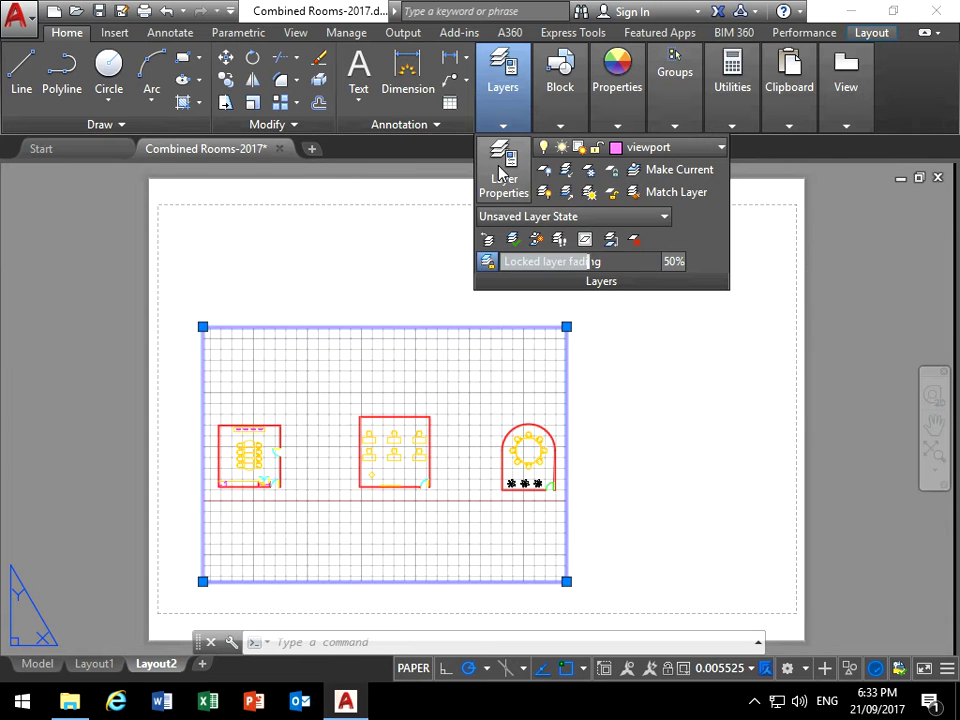
{"action": "left_click_drag", "start_coordinate": [576, 357], "coordinate": [946, 564]}
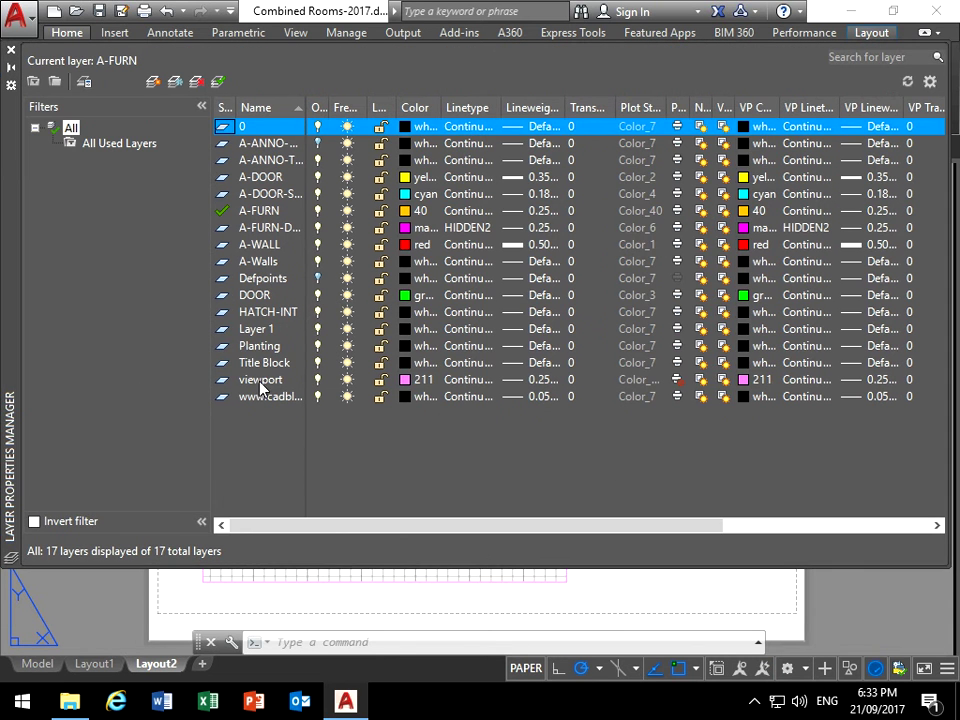
{"action": "double_click", "coordinate": [260, 382]}
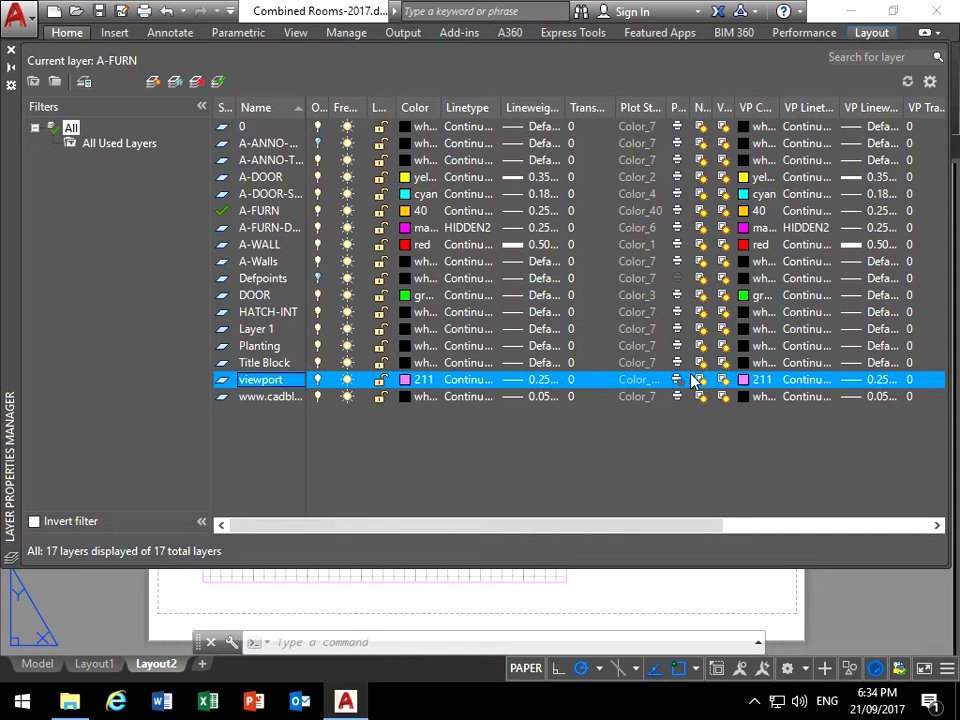
{"action": "left_click", "coordinate": [11, 49]}
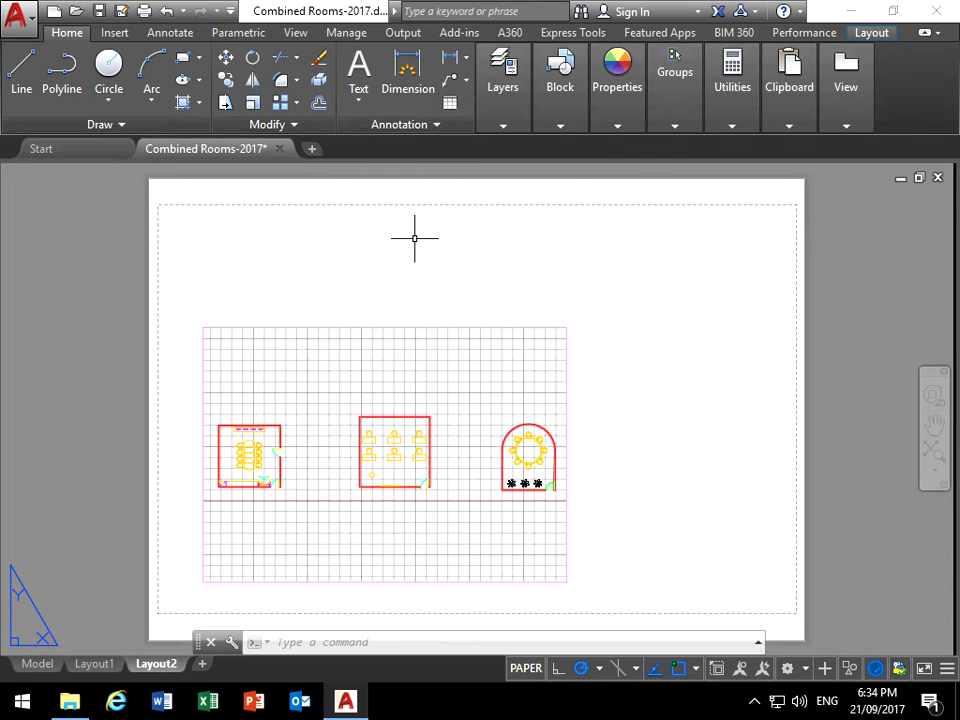
{"action": "mouse_move", "coordinate": [560, 88]}
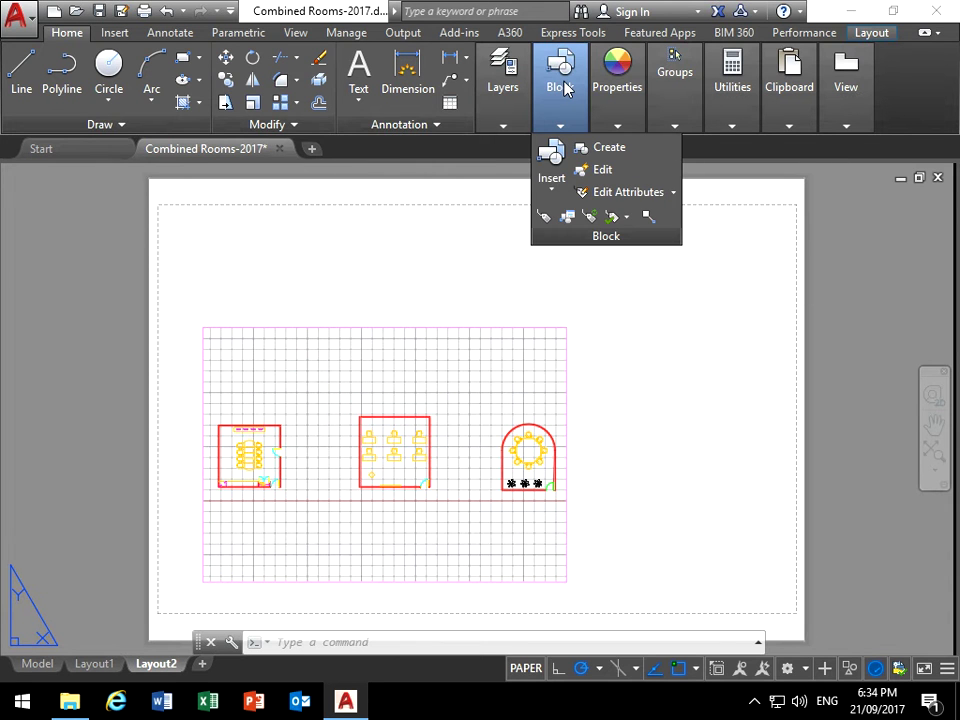
Browse for a block file from the full Insert dialog, opening EDU_DC_InteriorDesign on the StudentResources drive
{"action": "left_click", "coordinate": [552, 165]}
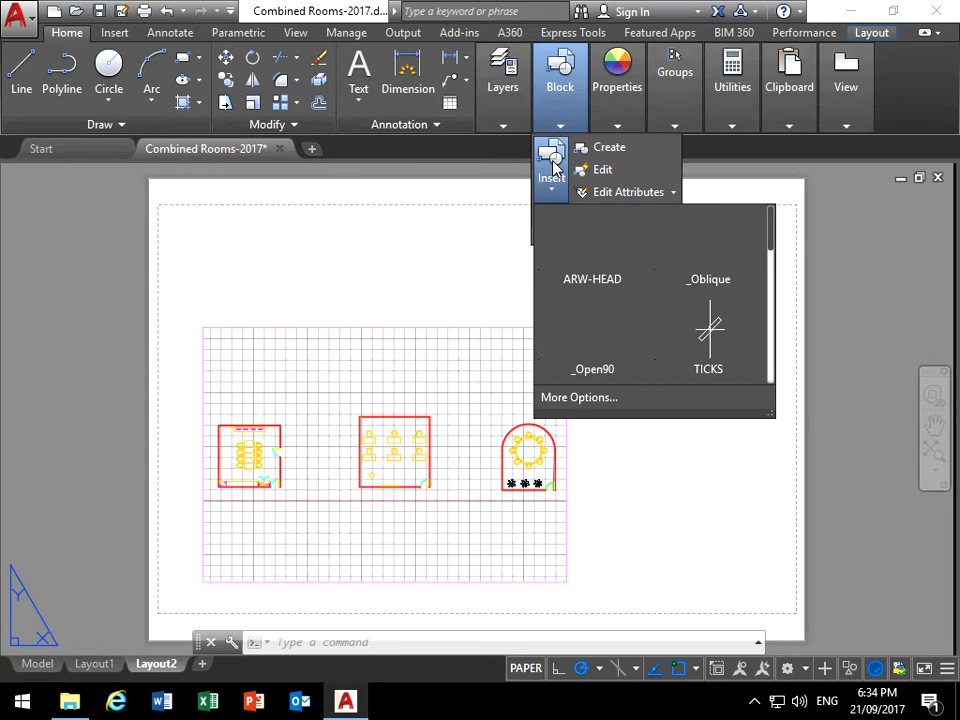
{"action": "left_click", "coordinate": [607, 399]}
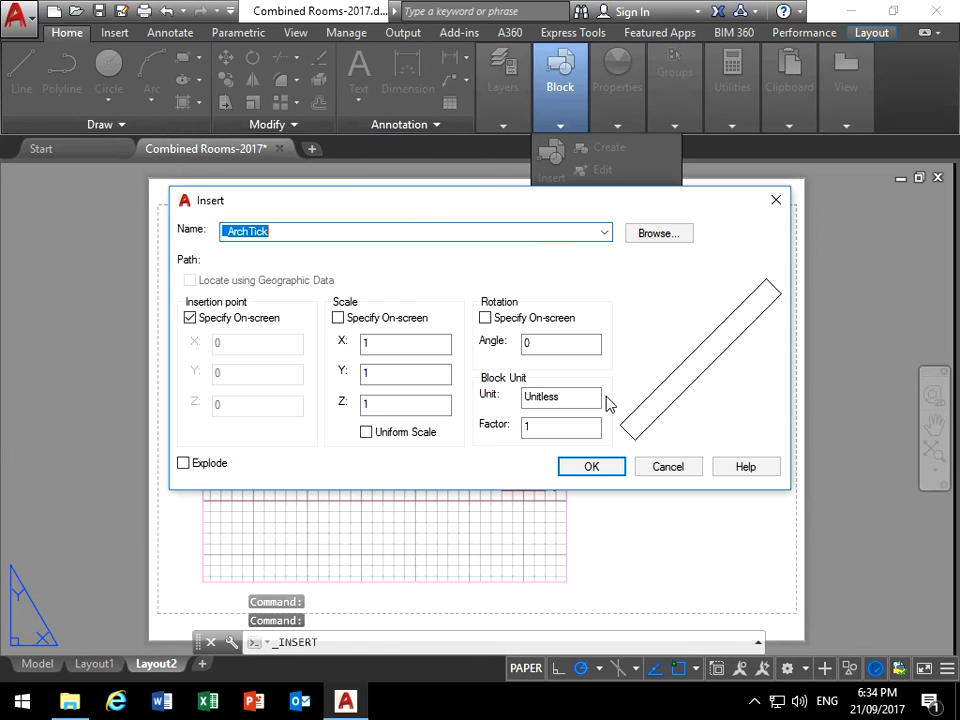
{"action": "left_click", "coordinate": [665, 240]}
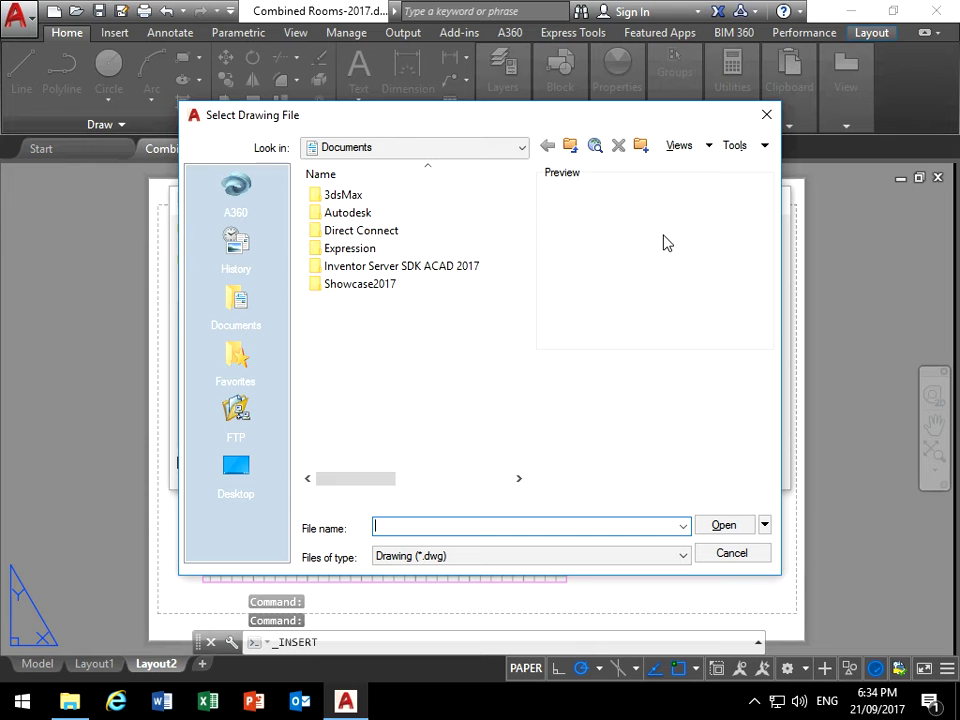
{"action": "left_click", "coordinate": [495, 148]}
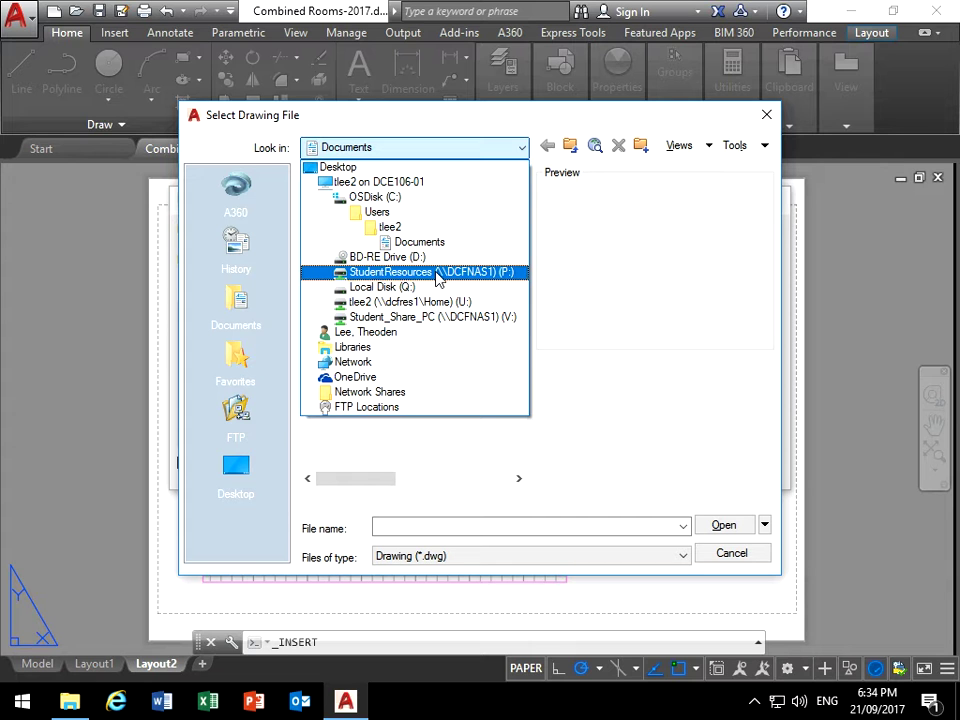
{"action": "left_click", "coordinate": [425, 273]}
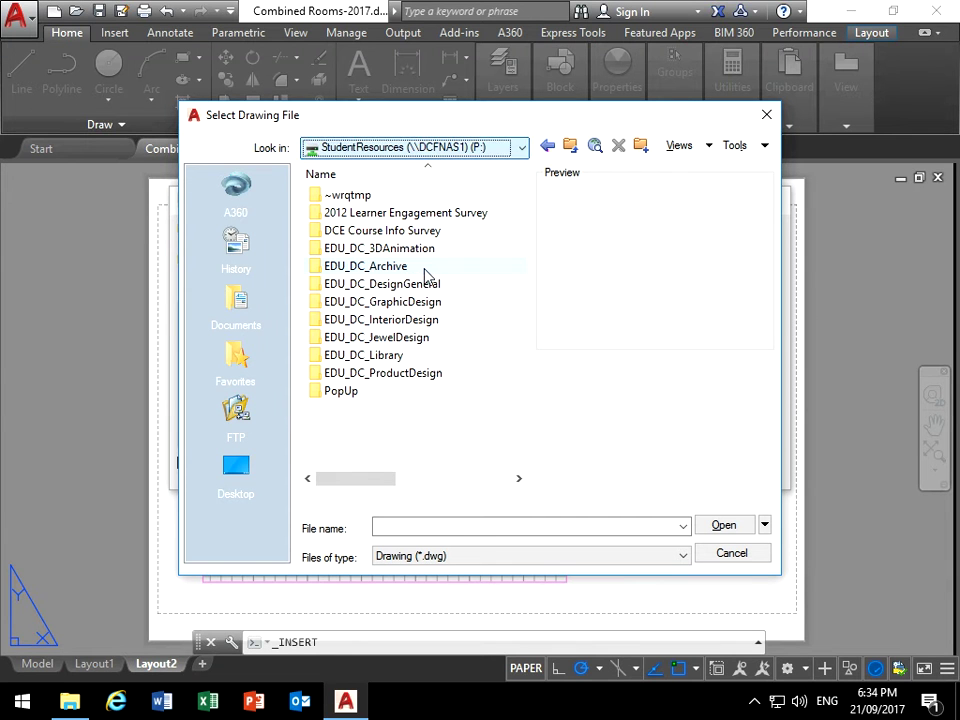
{"action": "left_click", "coordinate": [360, 321]}
{"action": "double_click", "coordinate": [361, 321]}
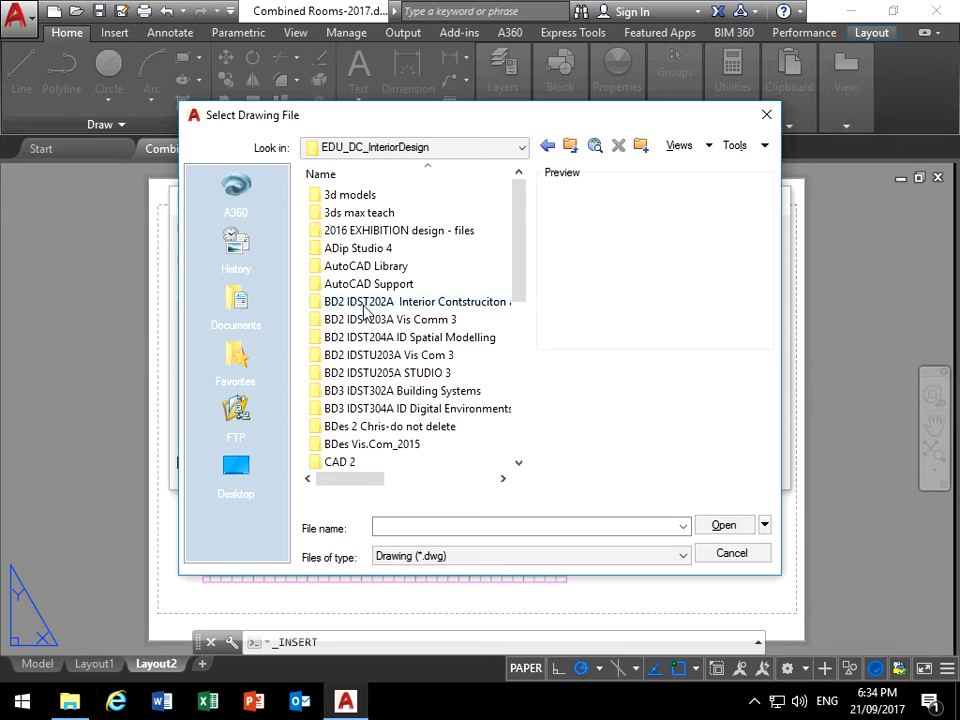
Go into Digital Communication Studio > AutoCAD Resources and select the TITLEBLOCK drawing
{"action": "left_click", "coordinate": [370, 340]}
{"action": "scroll", "coordinate": [370, 347], "scroll_direction": "down", "scroll_amount": 3}
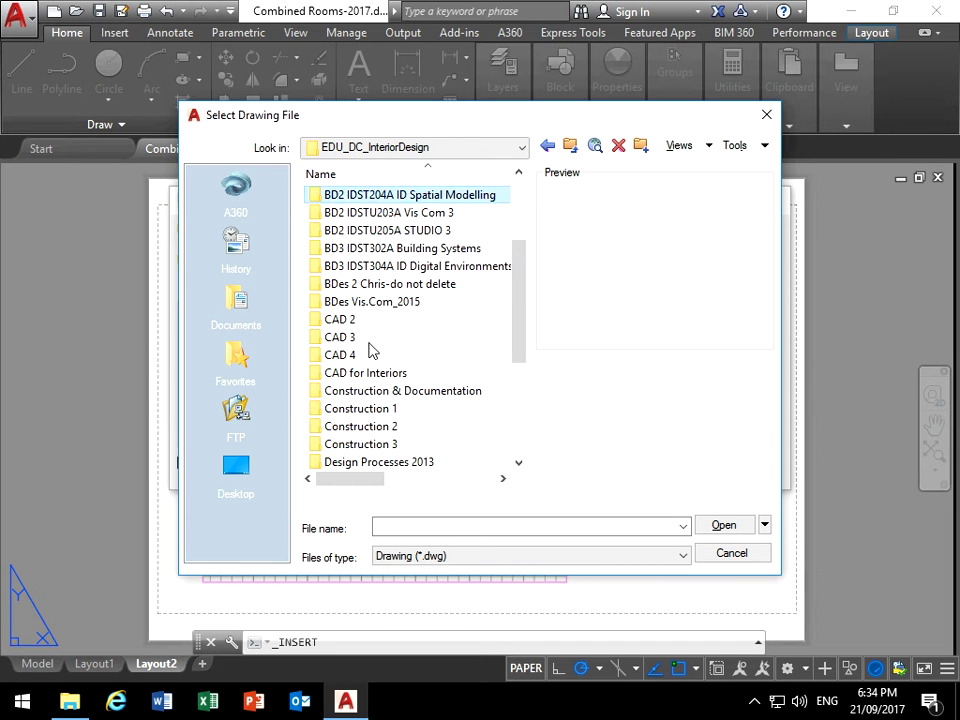
{"action": "scroll", "coordinate": [370, 352], "scroll_direction": "down", "scroll_amount": 3}
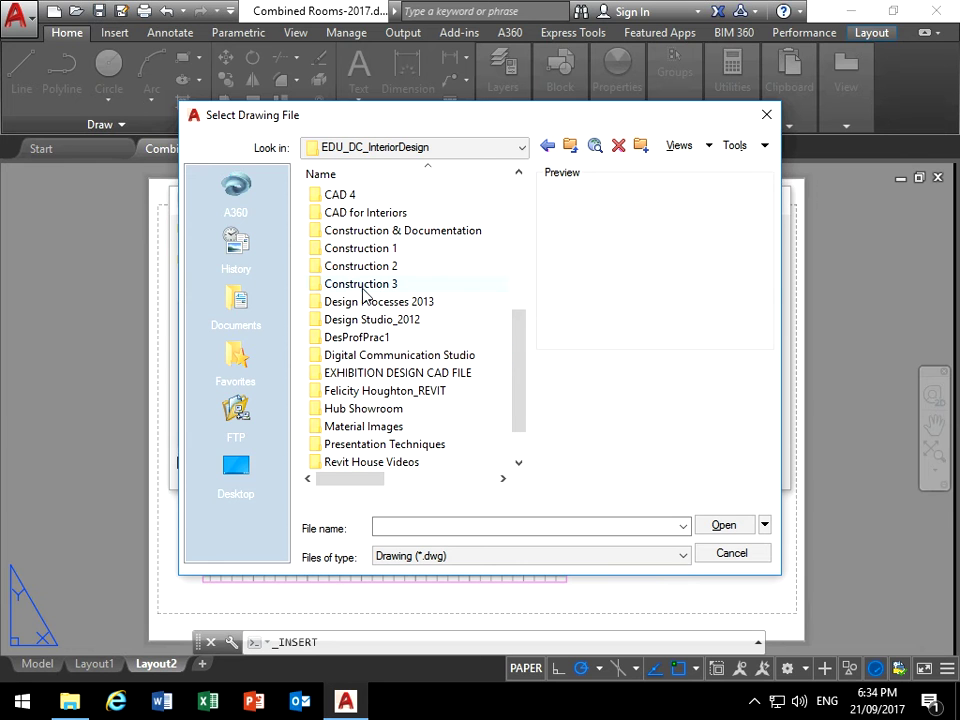
{"action": "double_click", "coordinate": [331, 356]}
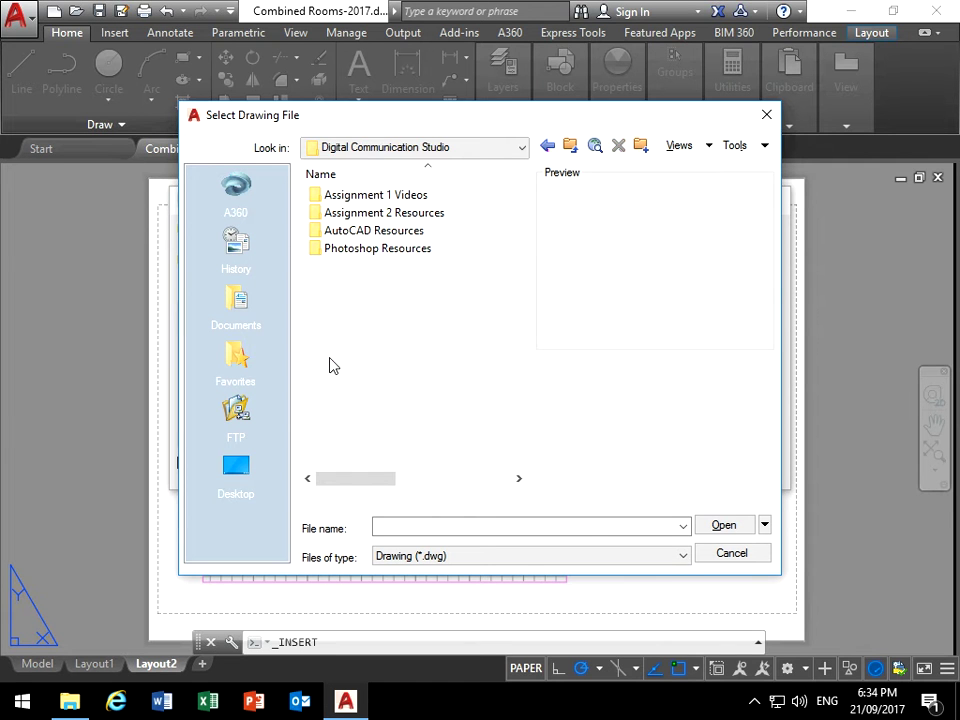
{"action": "double_click", "coordinate": [353, 231]}
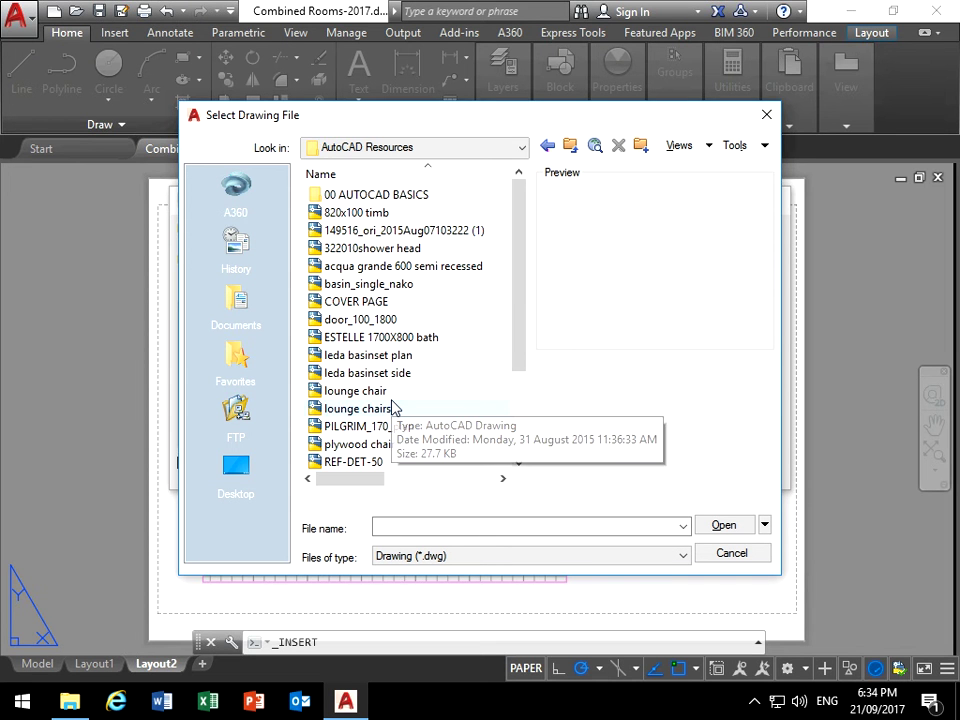
{"action": "left_click_drag", "start_coordinate": [519, 315], "coordinate": [521, 394]}
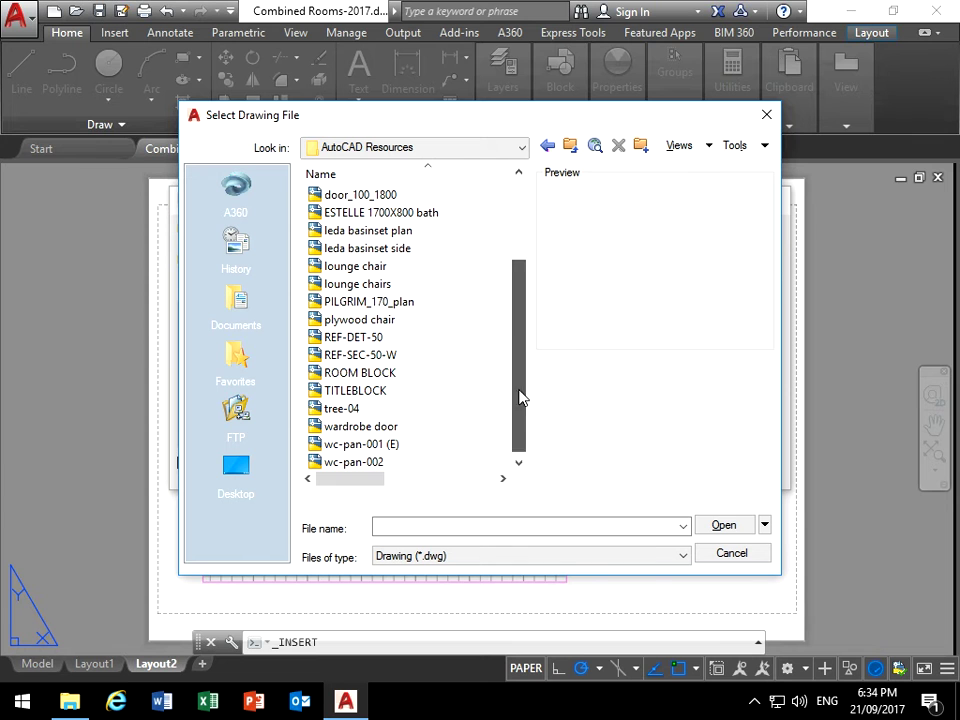
{"action": "left_click", "coordinate": [355, 390]}
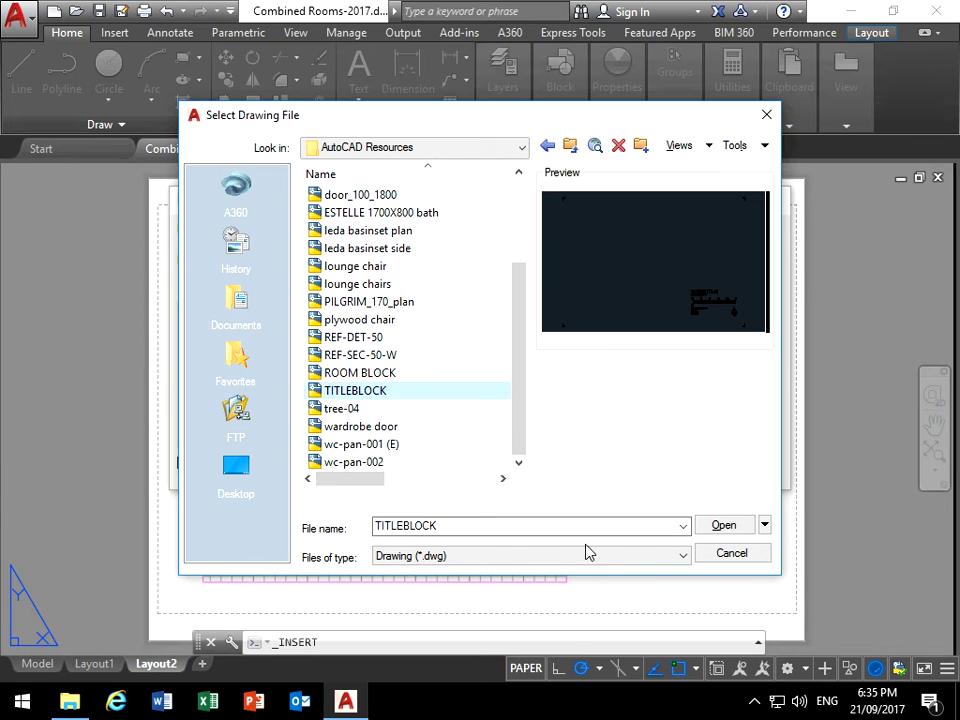
{"action": "left_click", "coordinate": [724, 526]}
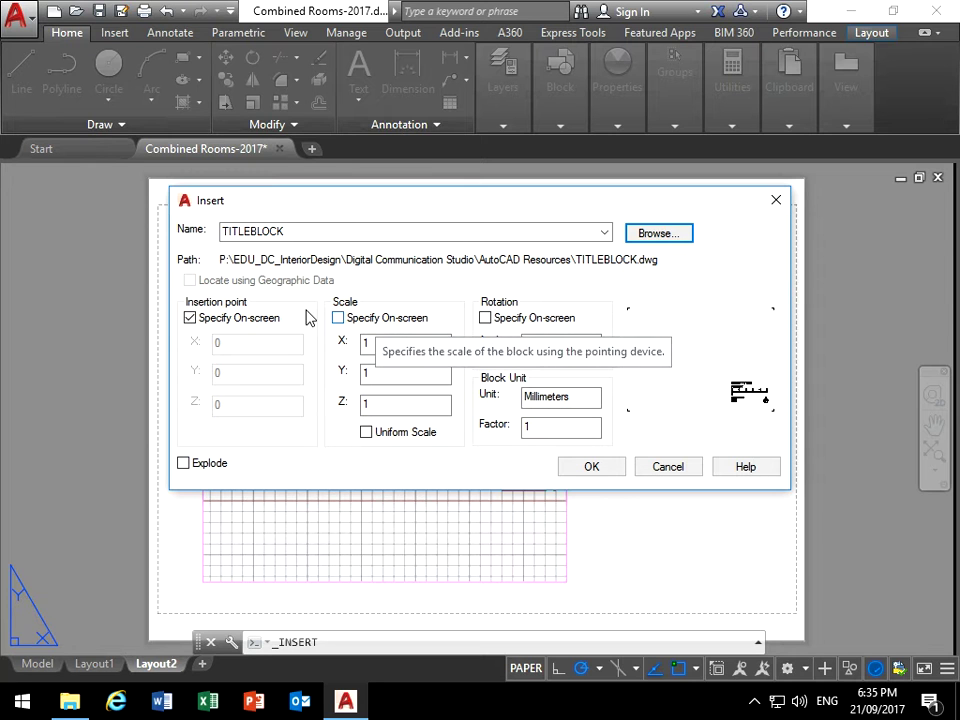
Insert TITLEBLOCK on-screen, redefining it from the file, at the A3 sheet's lower-right corner
{"action": "left_click", "coordinate": [189, 317]}
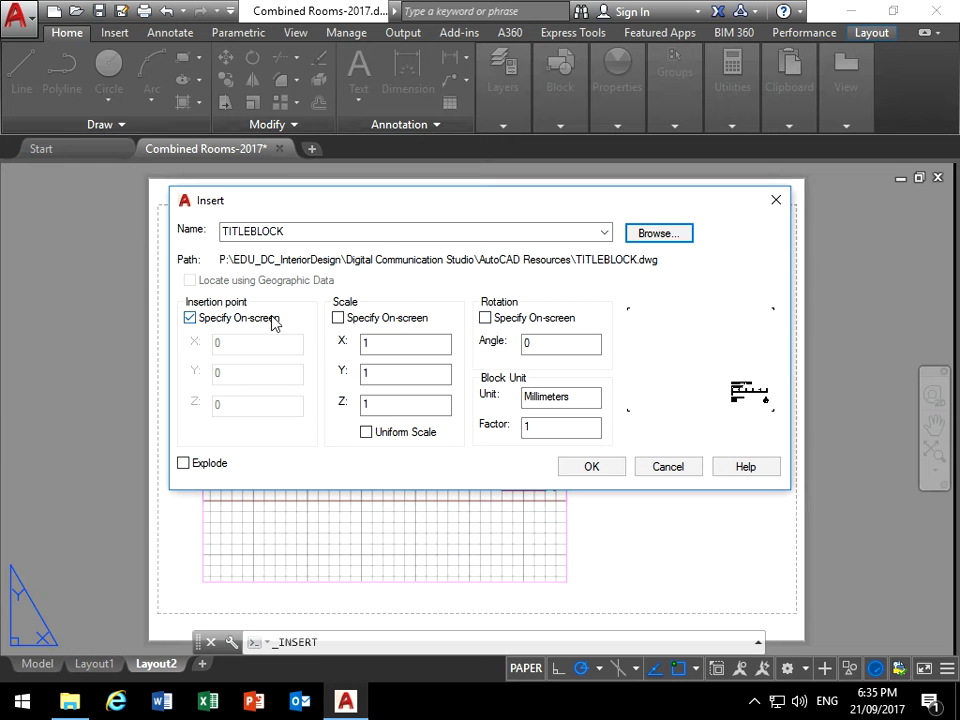
{"action": "left_click", "coordinate": [589, 470]}
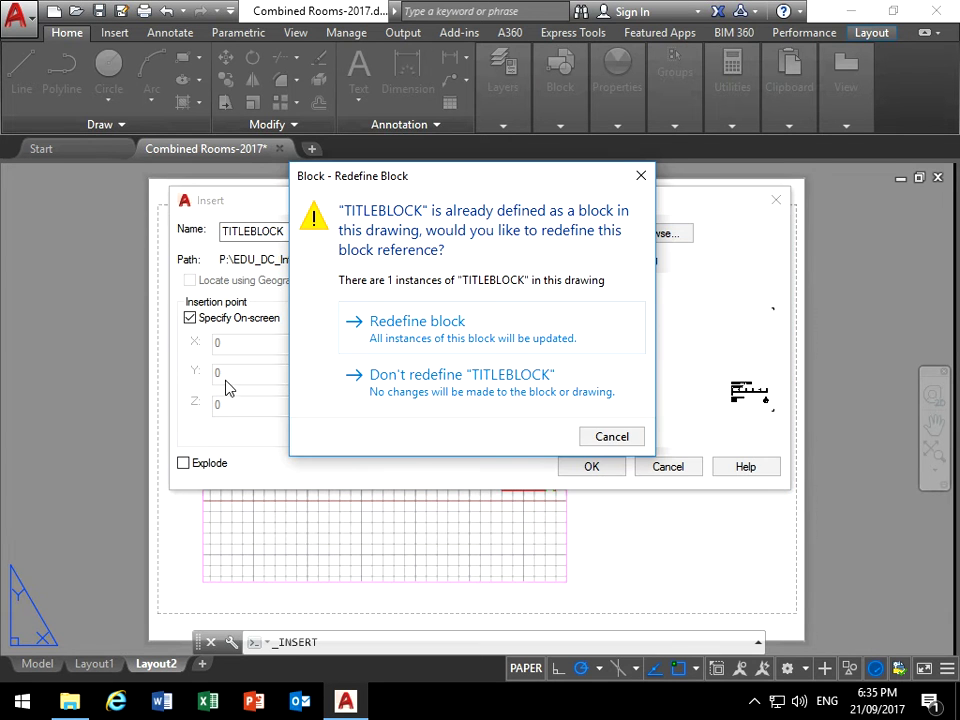
{"action": "left_click", "coordinate": [428, 333]}
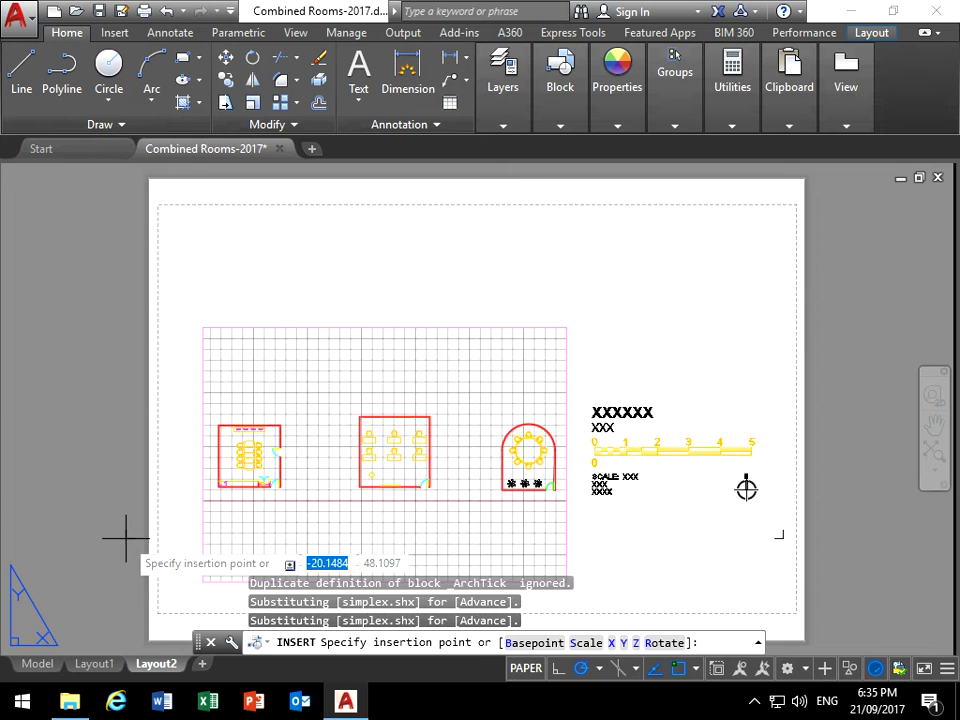
{"action": "scroll", "coordinate": [126, 538], "scroll_direction": "down", "scroll_amount": 2}
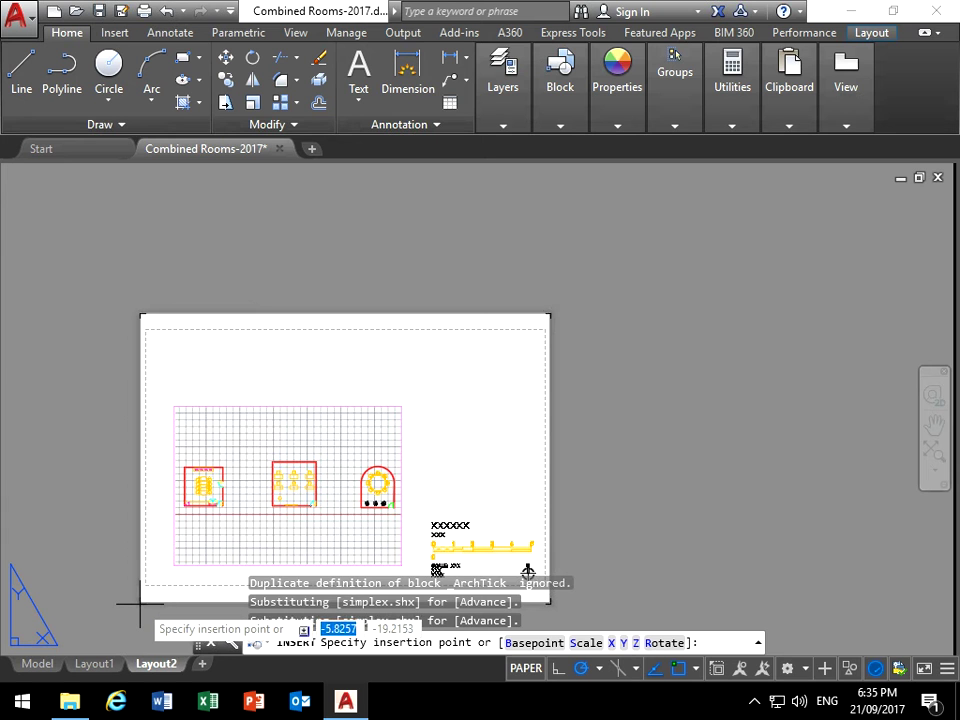
{"action": "left_click", "coordinate": [140, 603]}
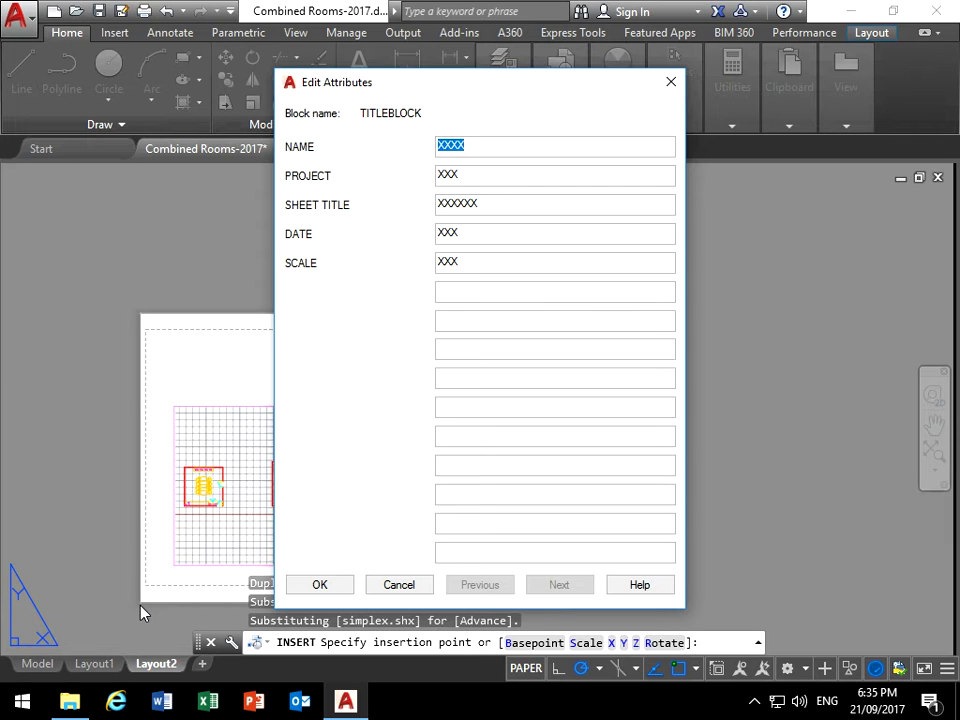
{"action": "type", "text": "DENNY LEE"}
{"action": "key", "text": "Tab"}
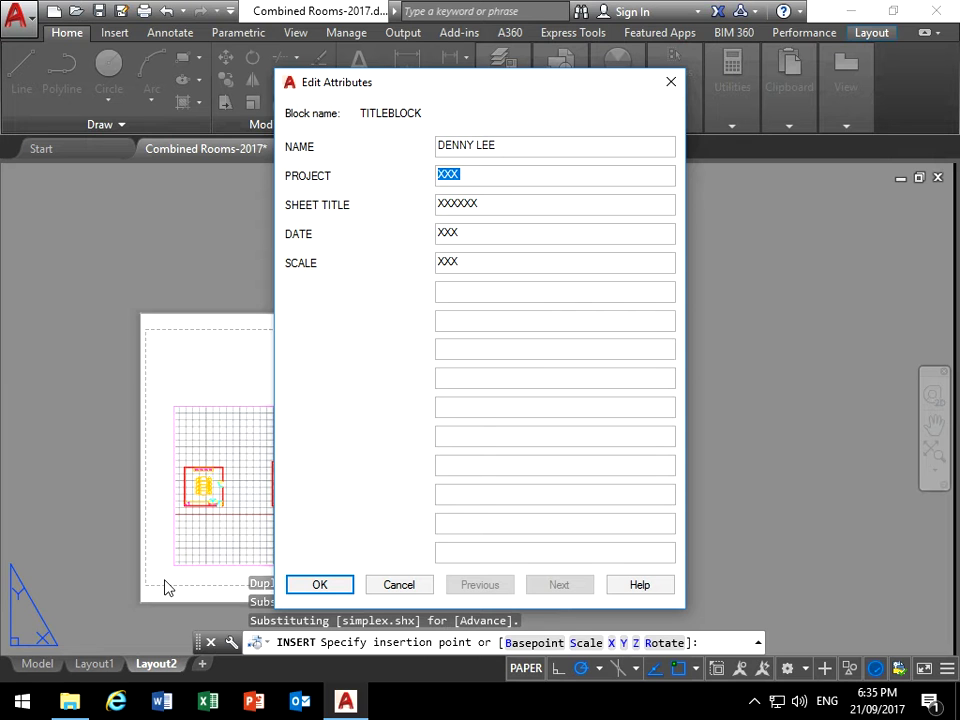
{"action": "type", "text": "Assessment 2"}
{"action": "key", "text": "Tab"}
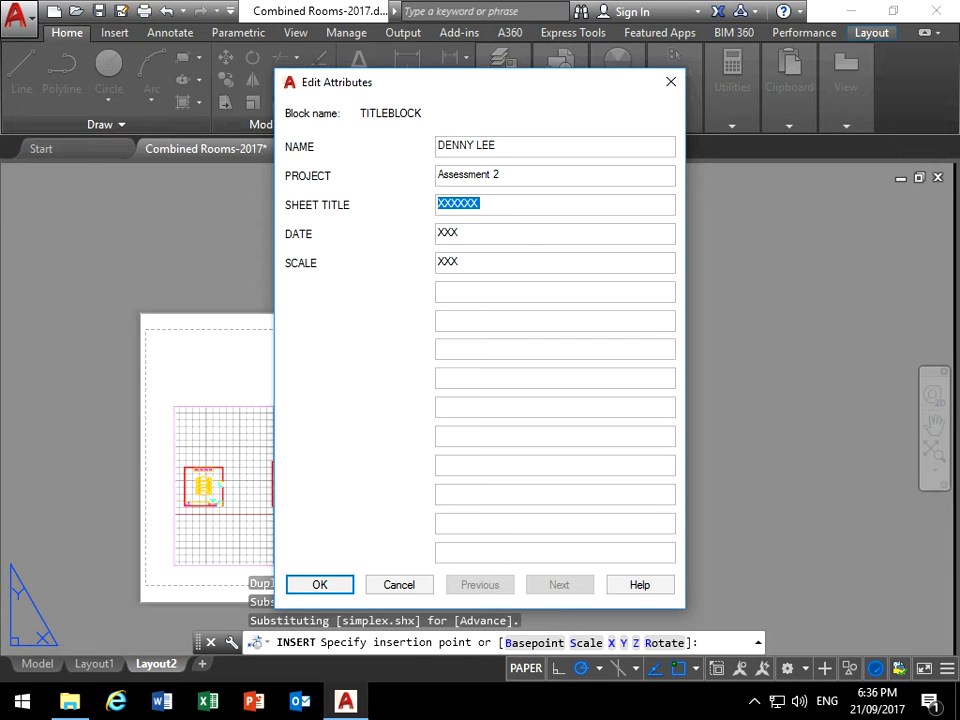
{"action": "type", "text": "b"}
{"action": "key", "text": "Tab"}
{"action": "type", "text": "21"}
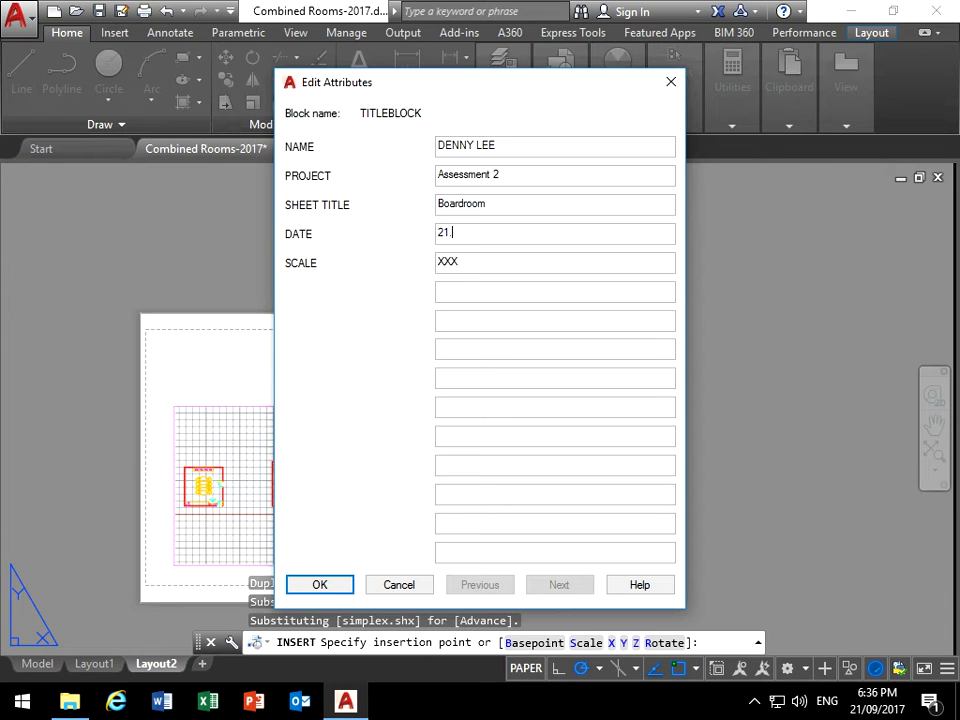
{"action": "key", "text": "Tab"}
{"action": "type", "text": "1"}
{"action": "left_click", "coordinate": [320, 585]}
Center the title block and locate the A-ANNO-TITLE layer in the Layer Properties Manager
{"action": "scroll", "coordinate": [360, 355], "scroll_direction": "up", "scroll_amount": 3}
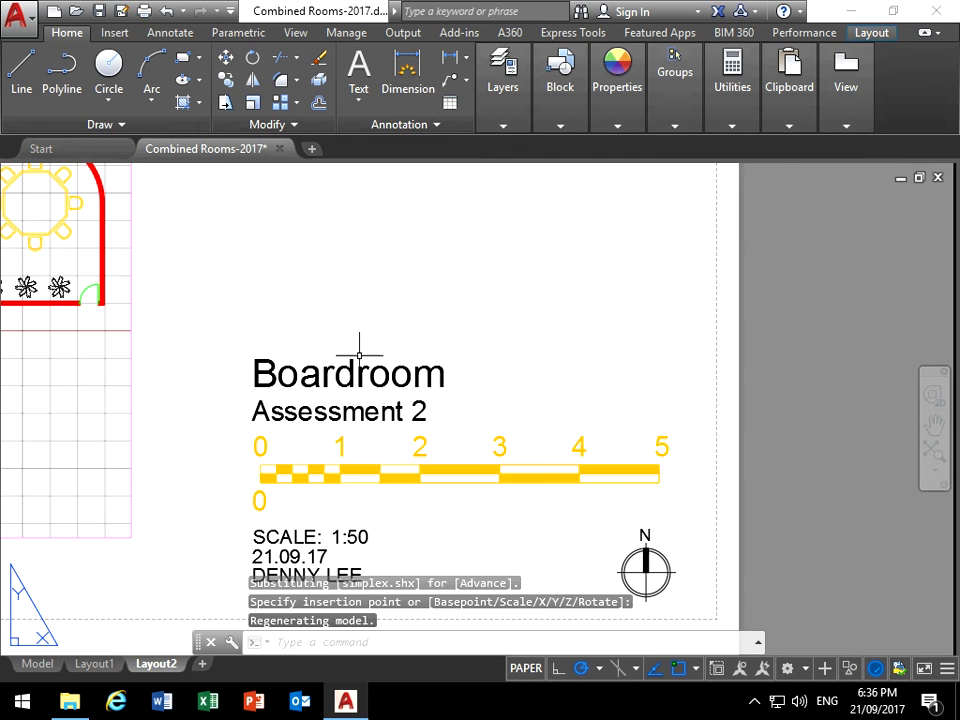
{"action": "middle_click_drag", "start_coordinate": [359, 355], "coordinate": [412, 235]}
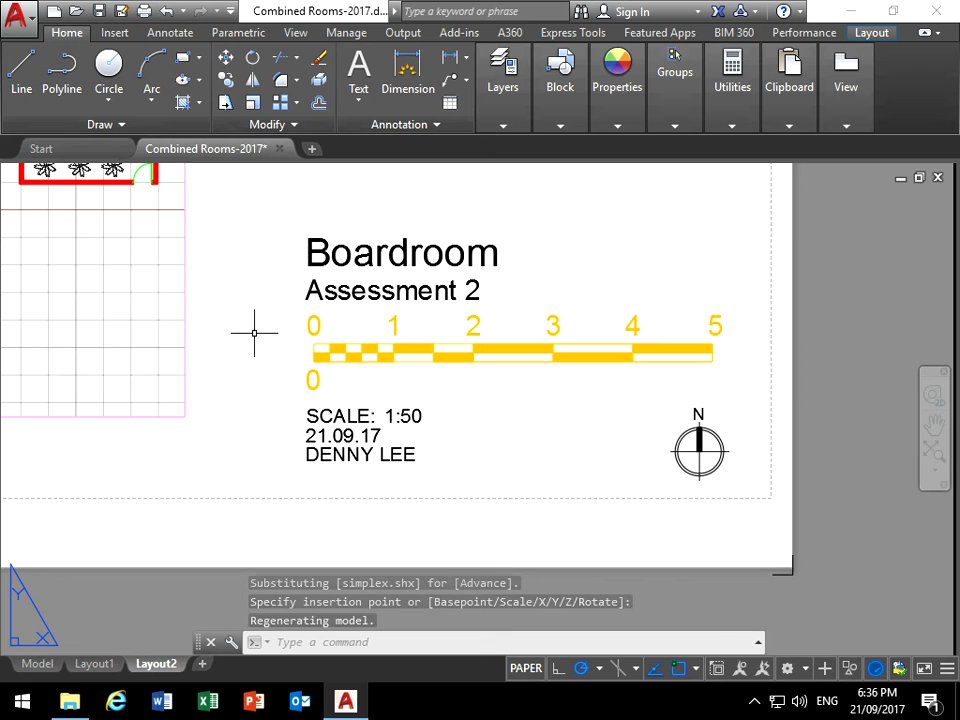
{"action": "scroll", "coordinate": [249, 333], "scroll_direction": "down", "scroll_amount": 5}
{"action": "scroll", "coordinate": [422, 388], "scroll_direction": "down", "scroll_amount": 1}
{"action": "scroll", "coordinate": [328, 390], "scroll_direction": "up", "scroll_amount": 3}
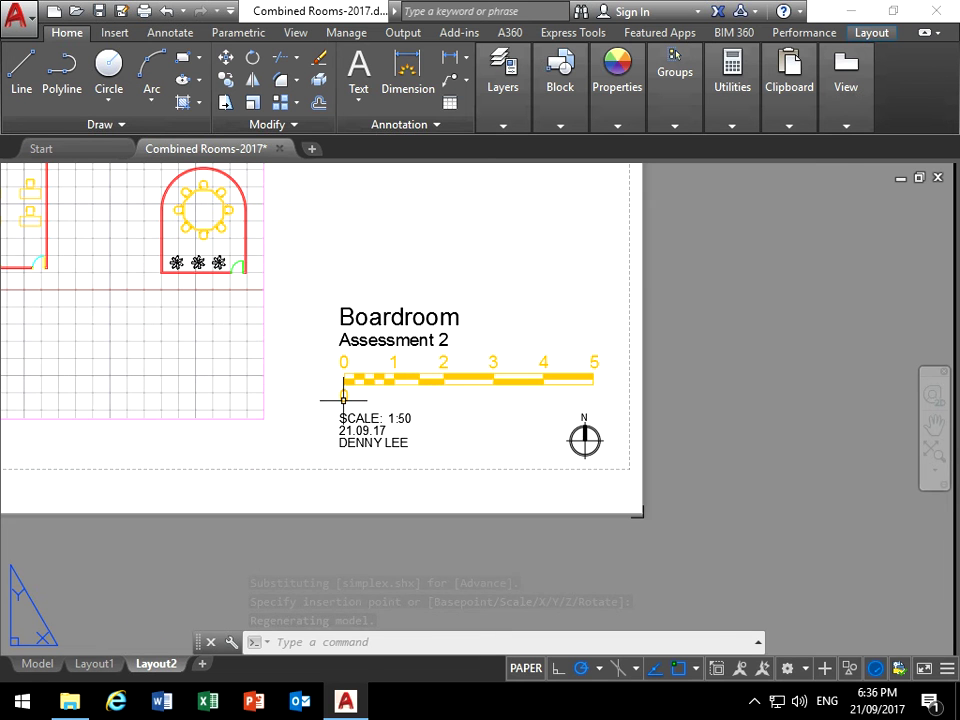
{"action": "scroll", "coordinate": [293, 381], "scroll_direction": "up", "scroll_amount": 3}
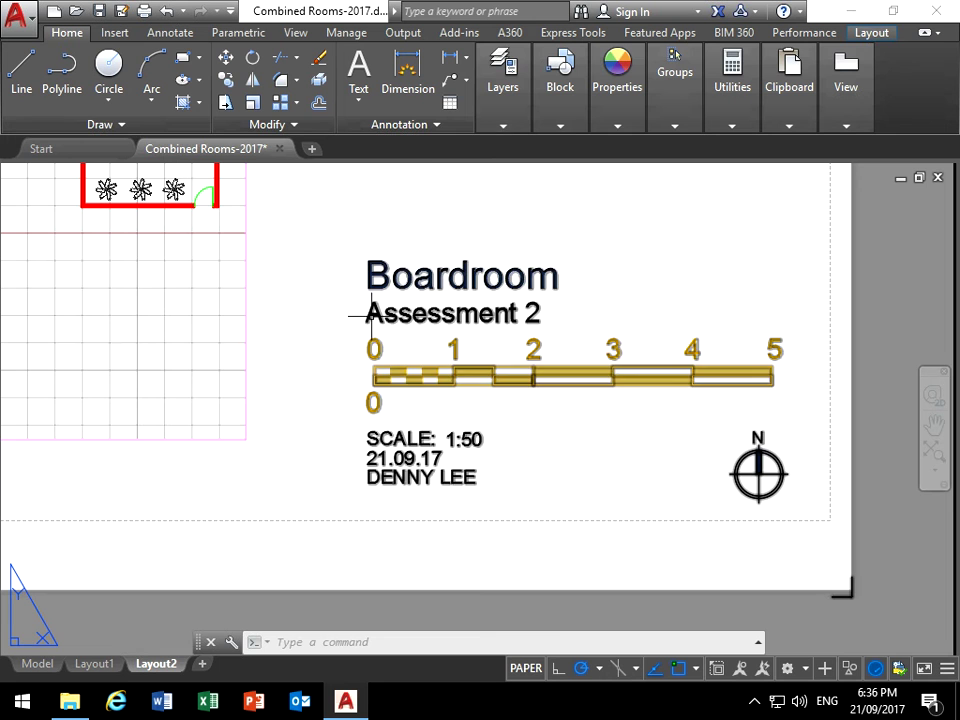
{"action": "left_click", "coordinate": [502, 88]}
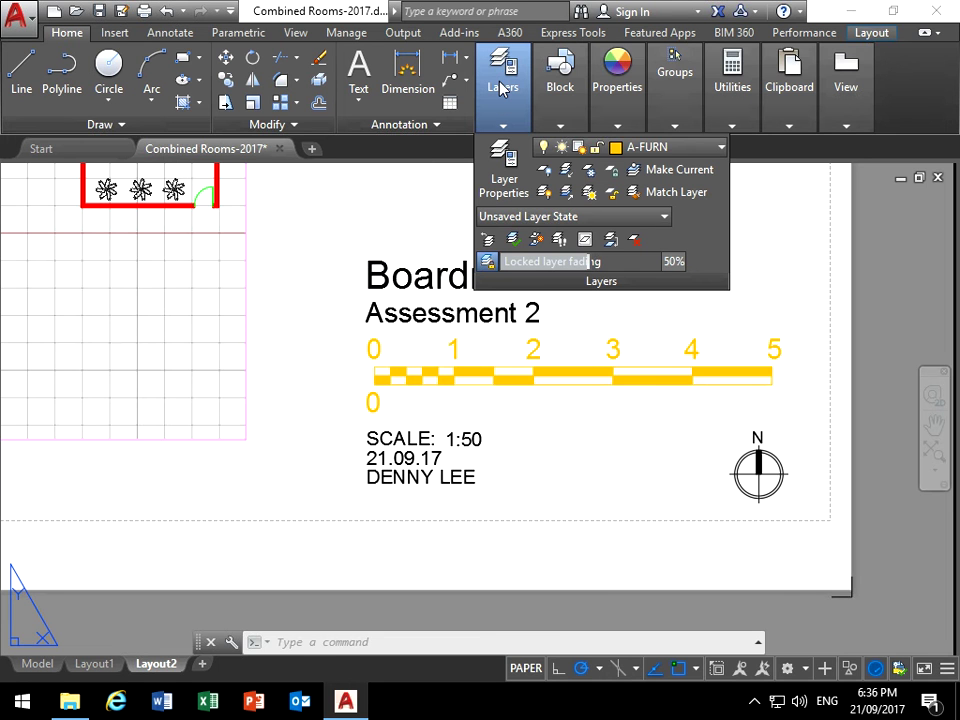
{"action": "left_click", "coordinate": [612, 148]}
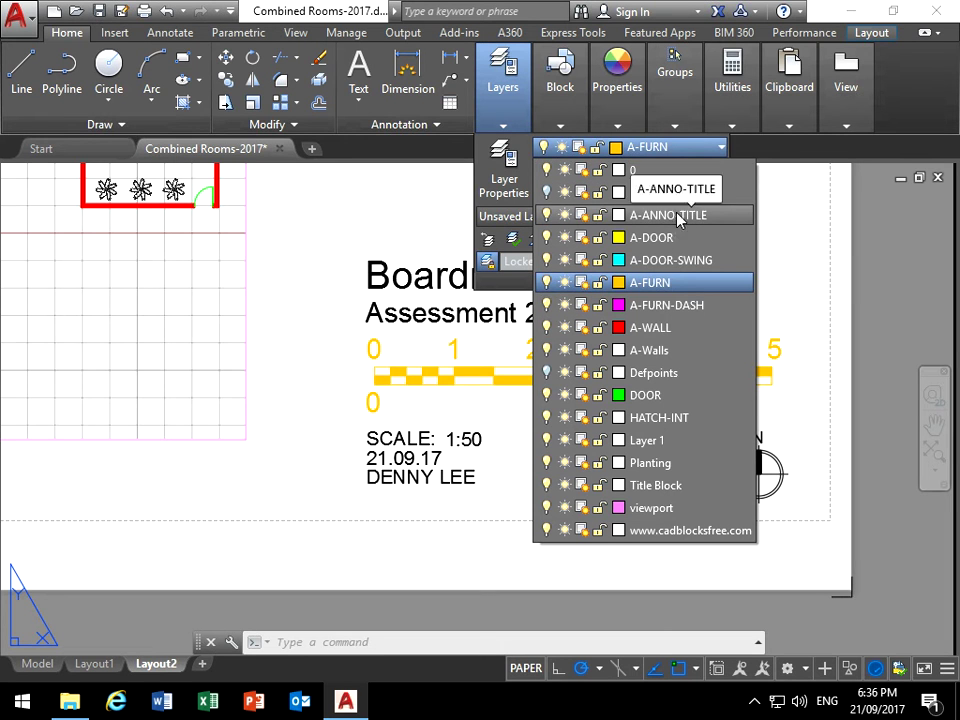
{"action": "left_click", "coordinate": [500, 80]}
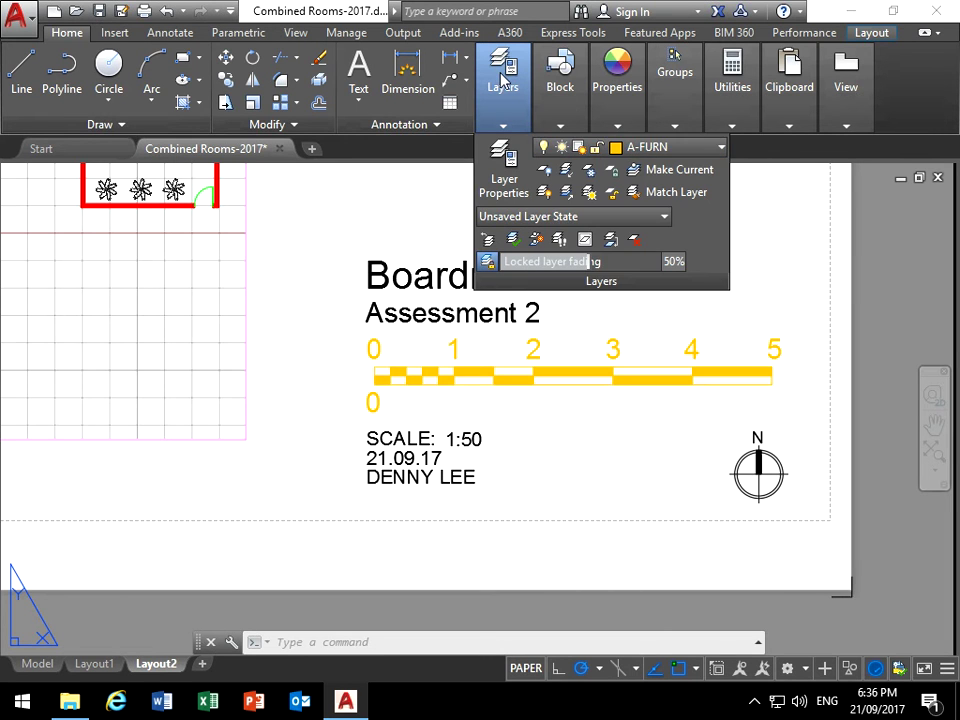
{"action": "left_click", "coordinate": [502, 165]}
{"action": "left_click", "coordinate": [257, 159]}
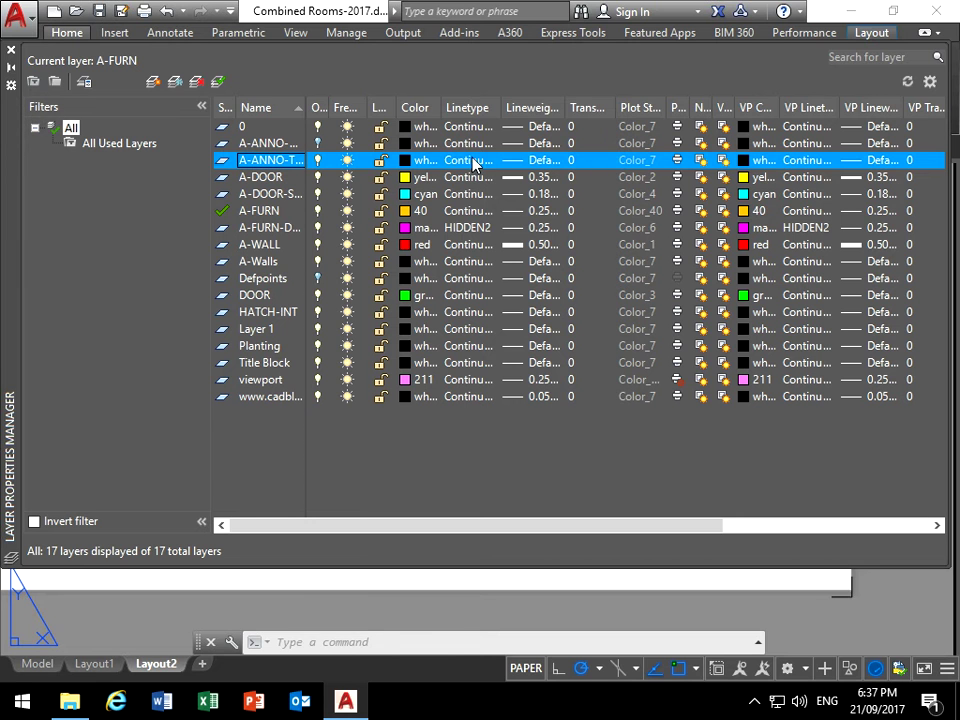
{"action": "left_click", "coordinate": [11, 49]}
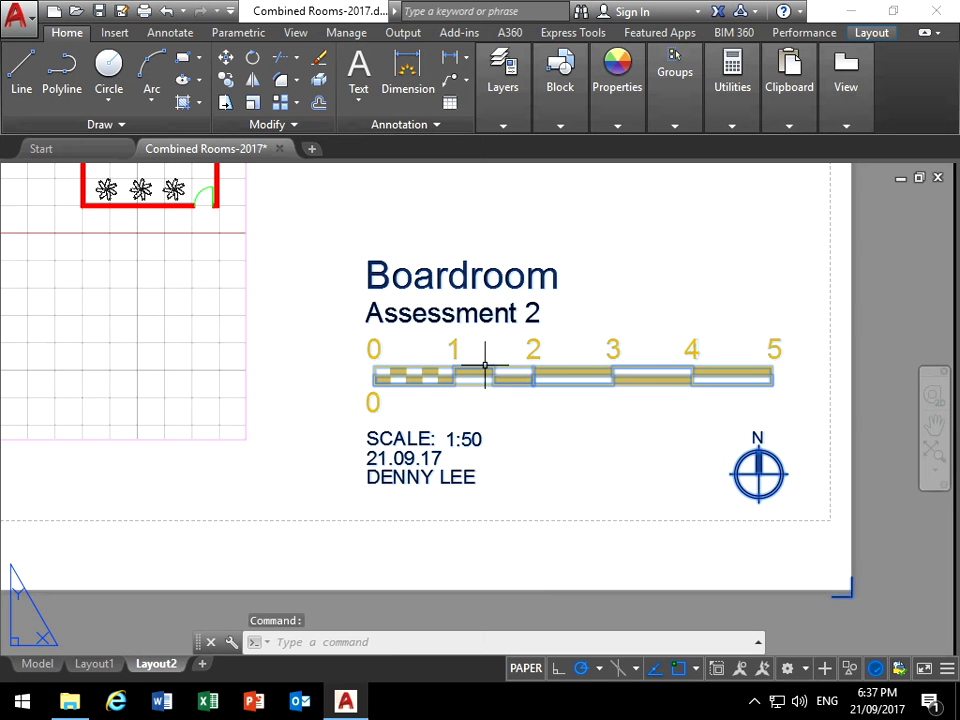
Put the title block on the A-ANNO-TITLE layer and zoom out to the whole A3 sheet
{"action": "left_click", "coordinate": [505, 70]}
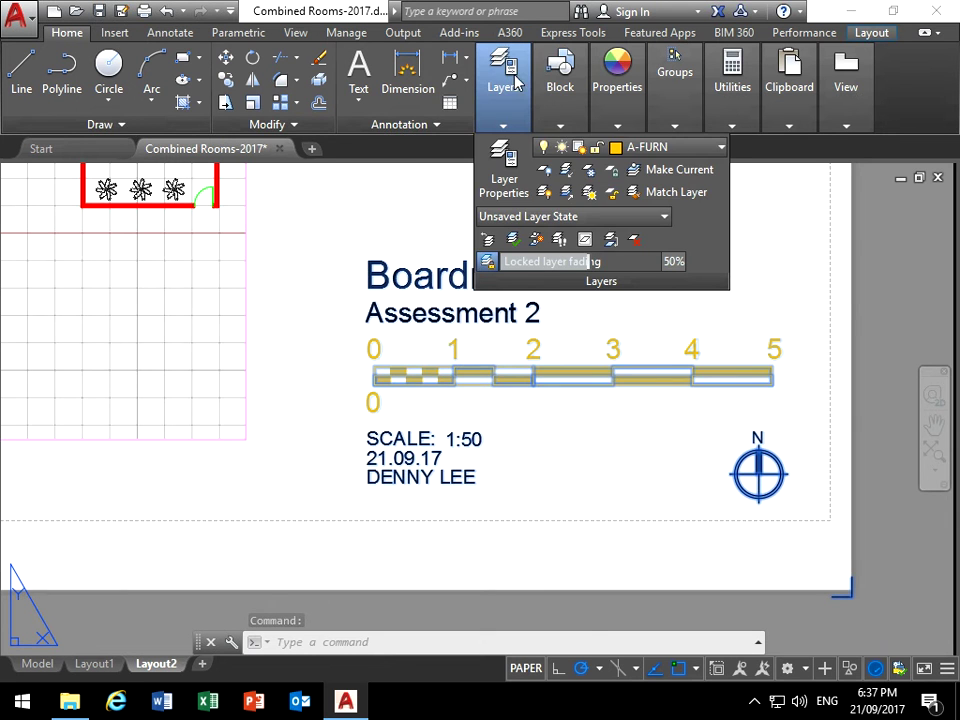
{"action": "left_click", "coordinate": [700, 148]}
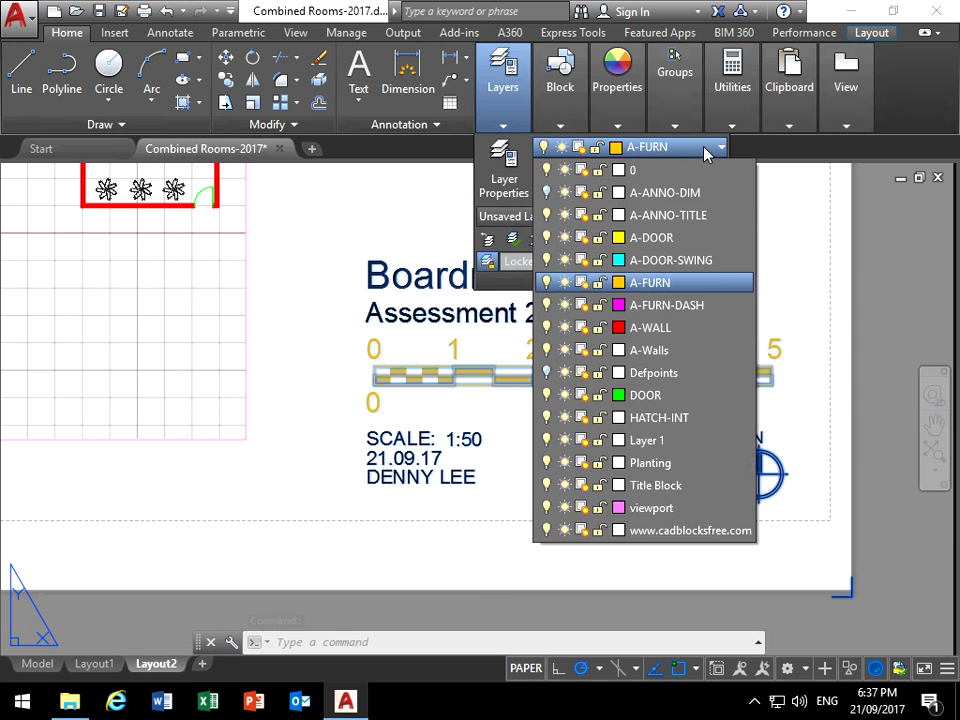
{"action": "left_click", "coordinate": [668, 215]}
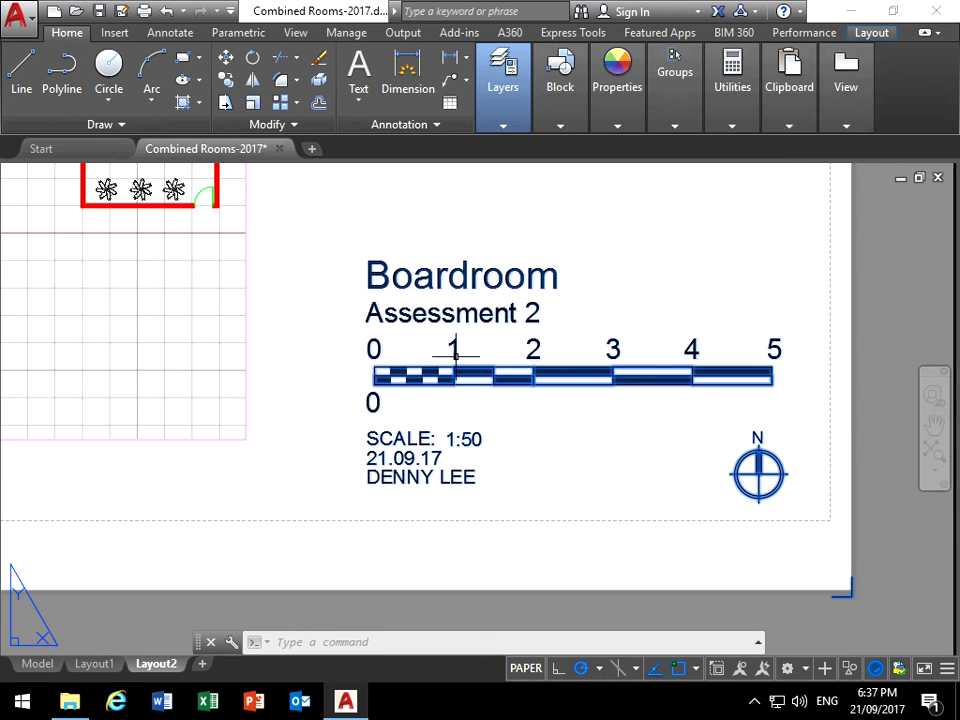
{"action": "scroll", "coordinate": [332, 282], "scroll_direction": "down", "scroll_amount": 5}
{"action": "middle_click_drag", "start_coordinate": [268, 375], "coordinate": [450, 418]}
{"action": "scroll", "coordinate": [368, 440], "scroll_direction": "up", "scroll_amount": 2}
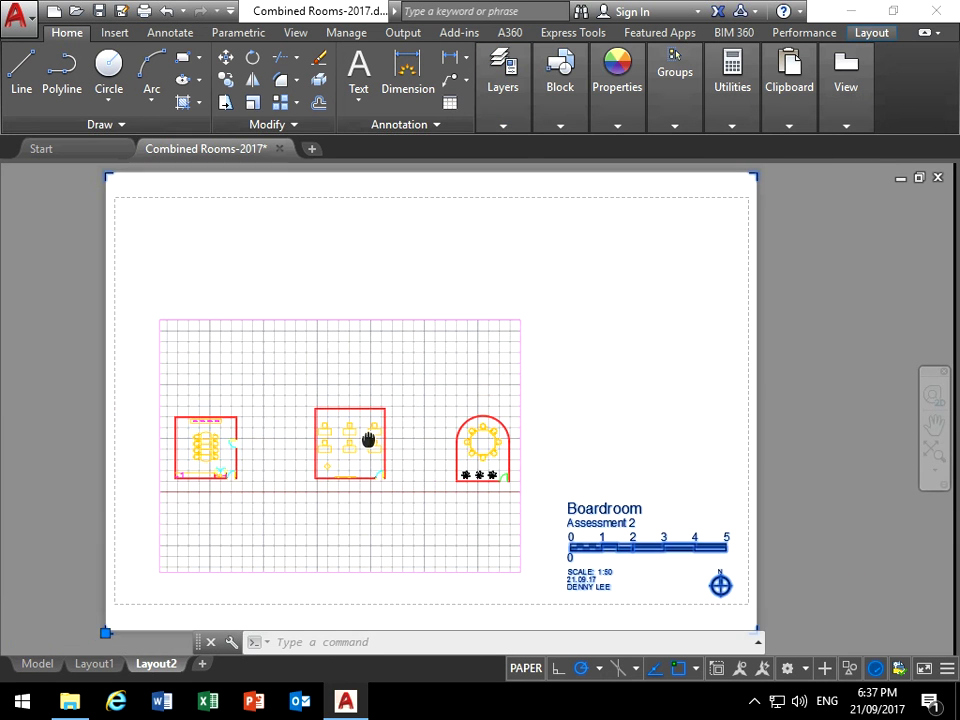
Stretch a viewport corner grip outward until it reaches the Boardroom title block
{"action": "left_click", "coordinate": [303, 319]}
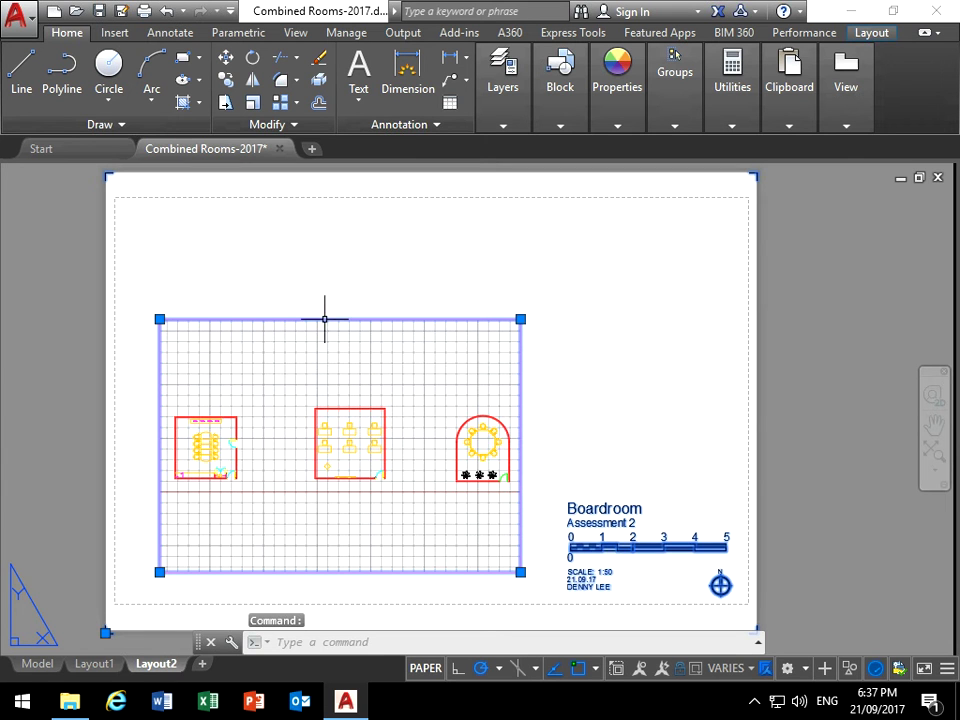
{"action": "left_click", "coordinate": [520, 319]}
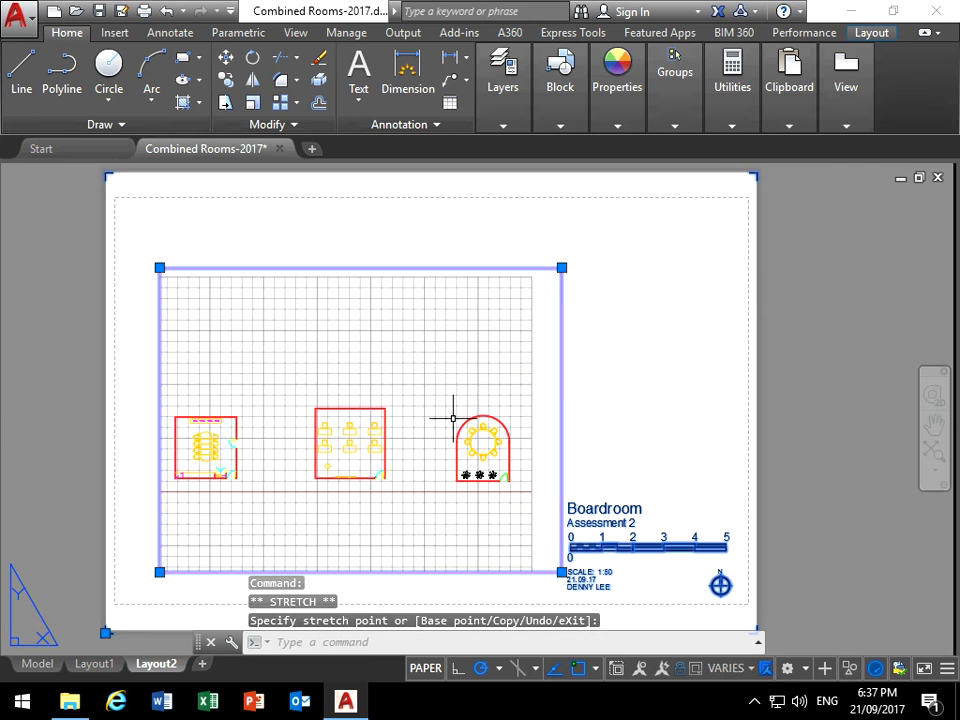
{"action": "left_click", "coordinate": [137, 253]}
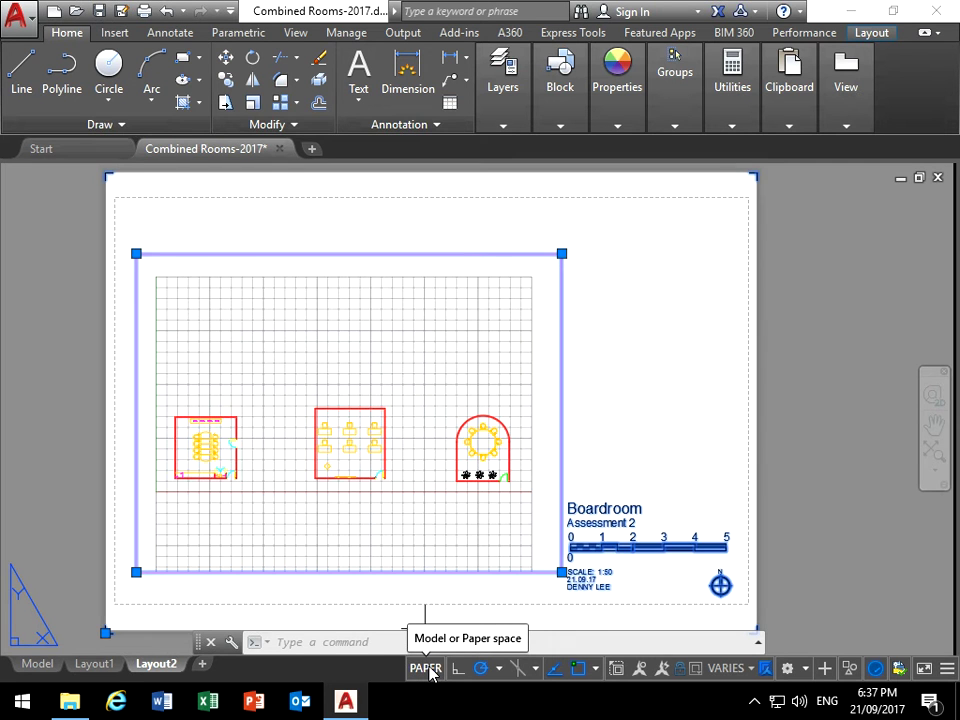
Activate model space inside the viewport and zoom and pan across the room plan
{"action": "left_click", "coordinate": [429, 672]}
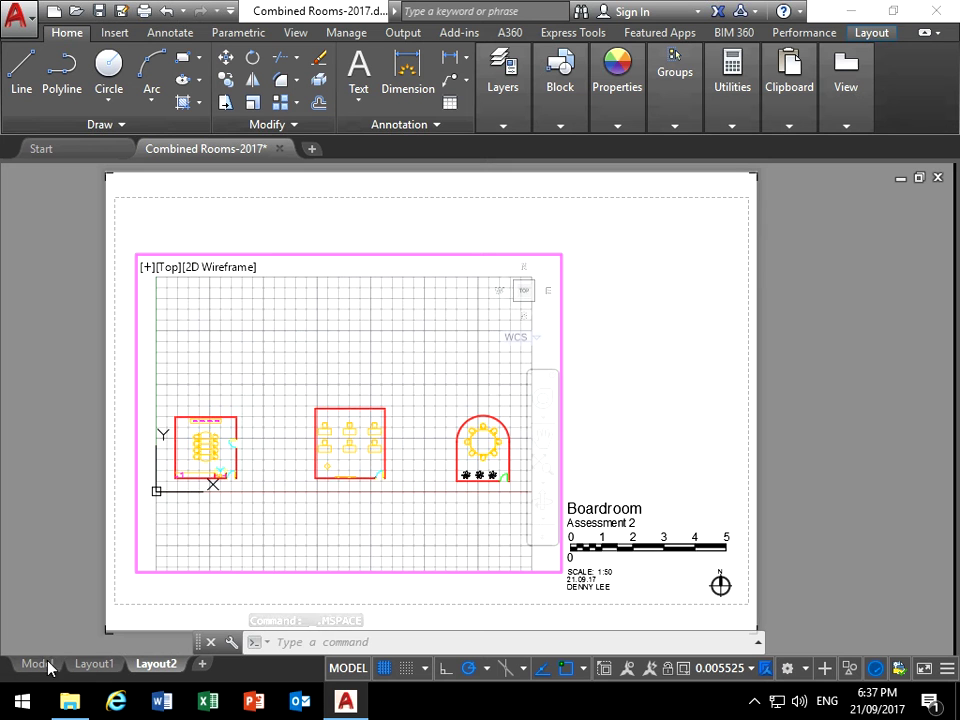
{"action": "scroll", "coordinate": [326, 454], "scroll_direction": "up", "scroll_amount": 2}
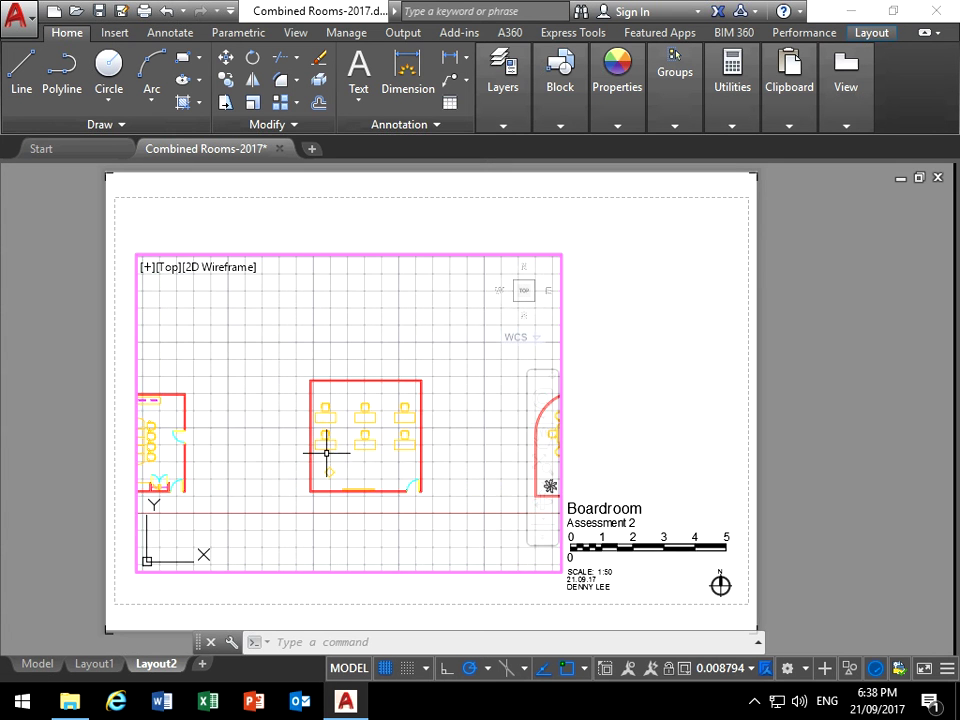
{"action": "scroll", "coordinate": [326, 453], "scroll_direction": "up", "scroll_amount": 2}
{"action": "scroll", "coordinate": [274, 386], "scroll_direction": "down", "scroll_amount": 4}
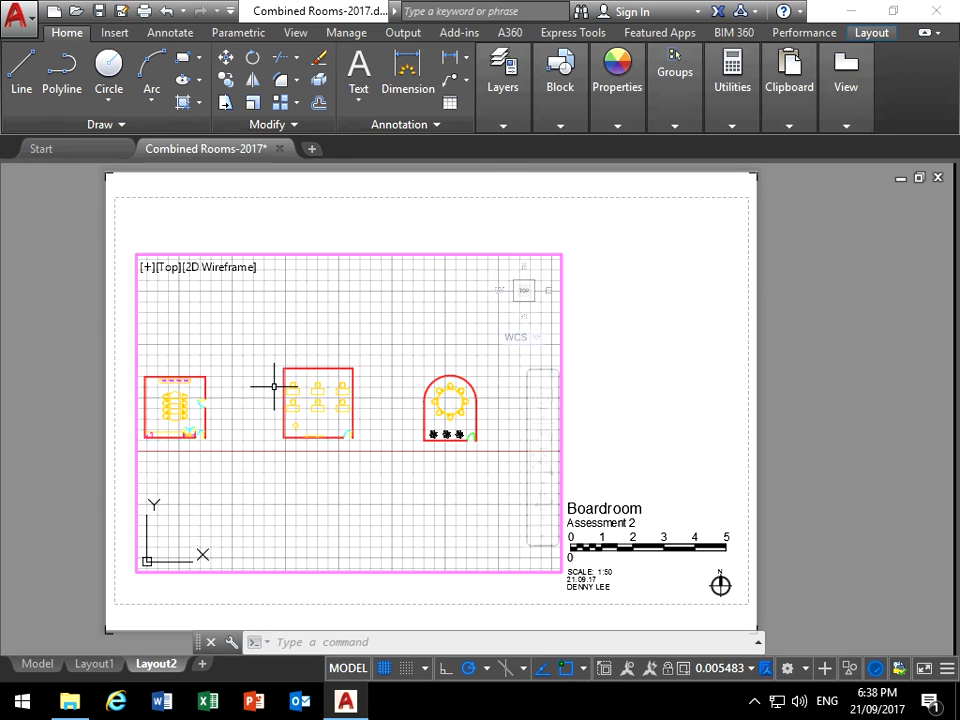
{"action": "scroll", "coordinate": [274, 386], "scroll_direction": "up", "scroll_amount": 4}
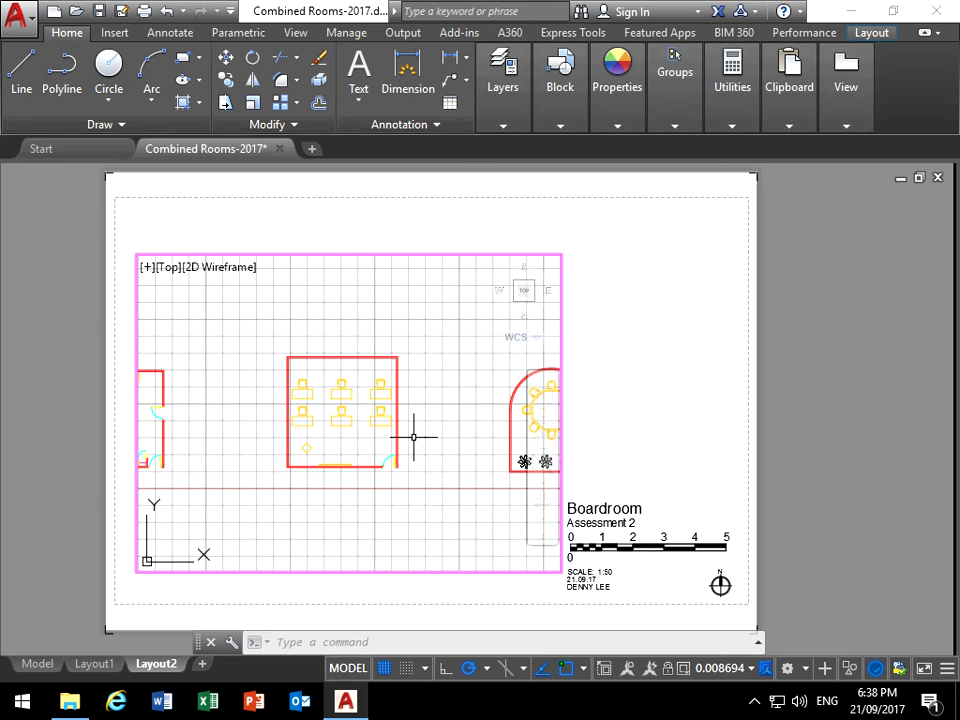
{"action": "scroll", "coordinate": [418, 437], "scroll_direction": "down", "scroll_amount": 2}
{"action": "mouse_move", "coordinate": [413, 438]}
{"action": "middle_mouse_down"}
{"action": "mouse_move", "coordinate": [306, 447]}
{"action": "mouse_move", "coordinate": [347, 458]}
{"action": "middle_mouse_up"}
{"action": "scroll", "coordinate": [336, 435], "scroll_direction": "up", "scroll_amount": 4}
{"action": "scroll", "coordinate": [343, 438], "scroll_direction": "down", "scroll_amount": 2}
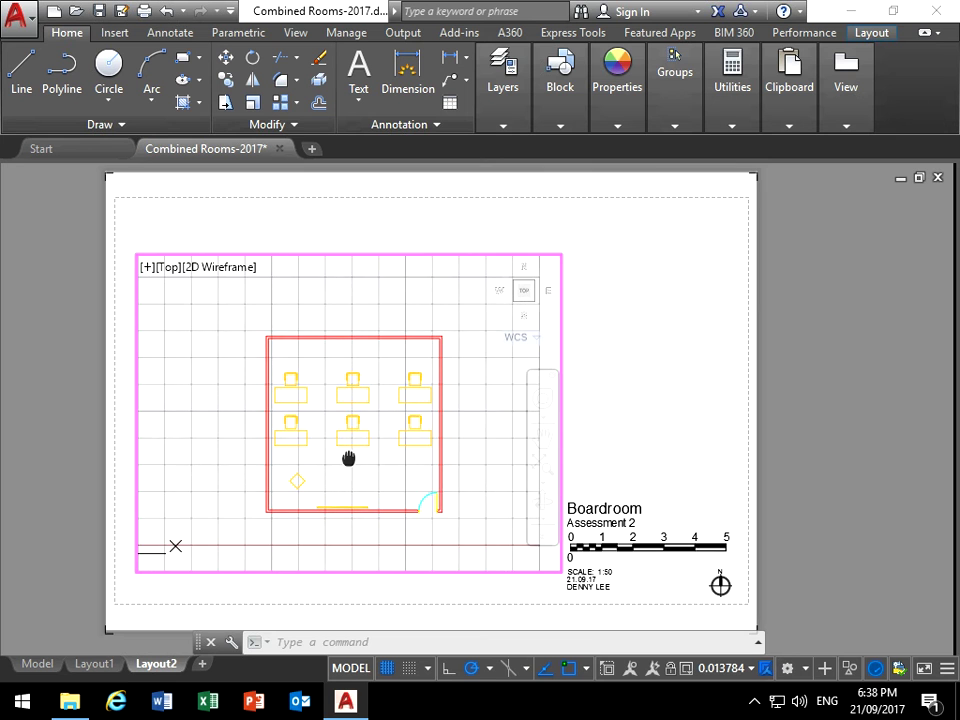
{"action": "scroll", "coordinate": [364, 484], "scroll_direction": "down", "scroll_amount": 2}
{"action": "scroll", "coordinate": [364, 484], "scroll_direction": "up", "scroll_amount": 2}
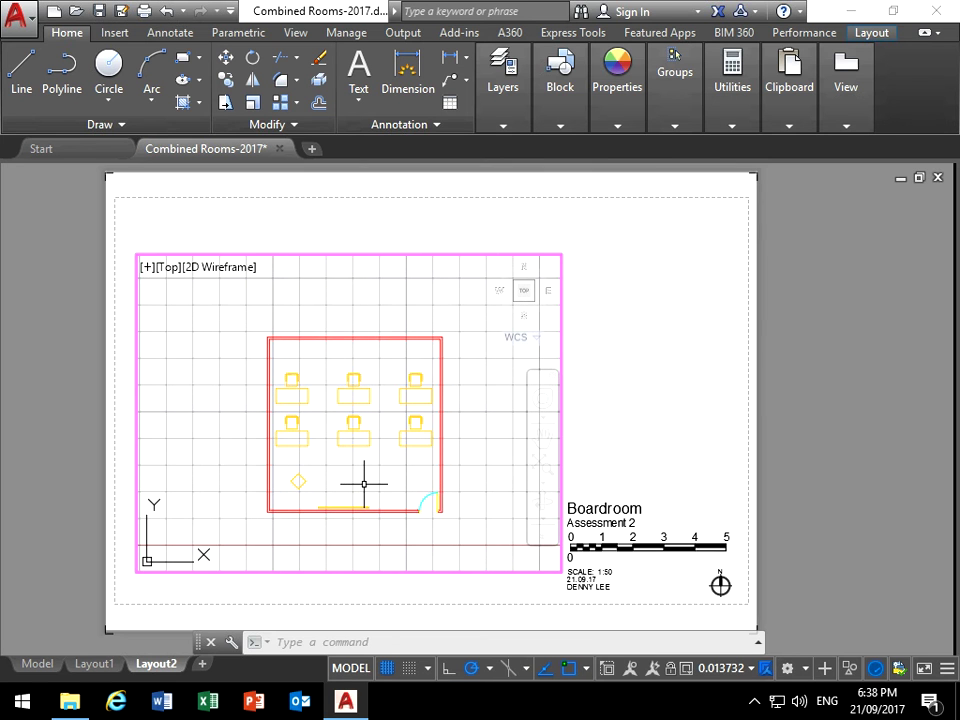
Pan and zoom so the boardroom with the long table is centred in the viewport
{"action": "middle_click_drag", "start_coordinate": [145, 441], "coordinate": [482, 422]}
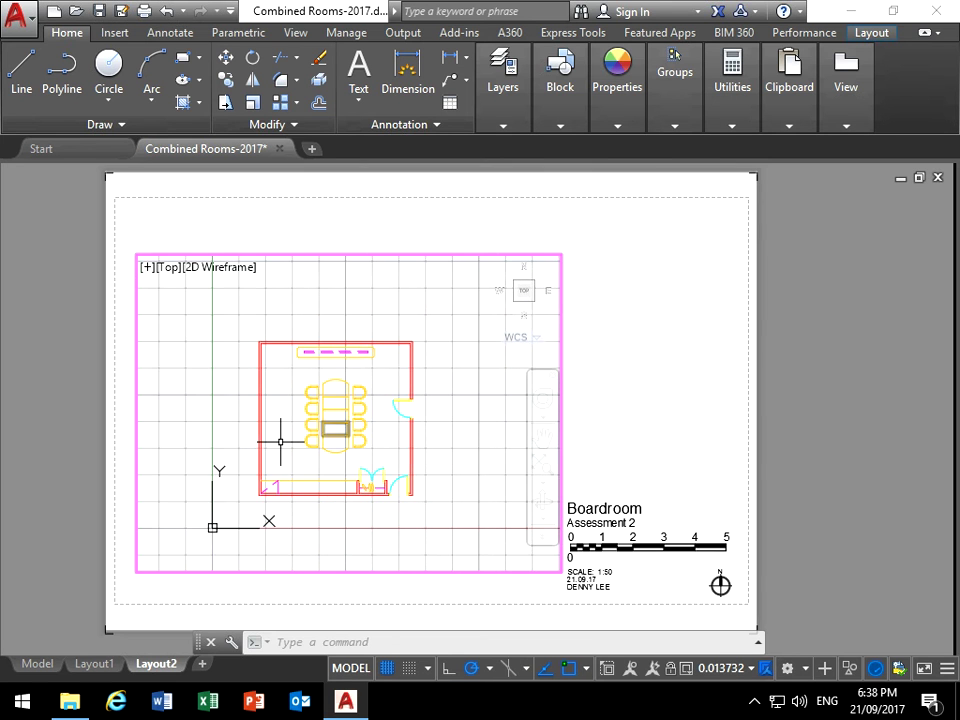
{"action": "scroll", "coordinate": [284, 439], "scroll_direction": "up", "scroll_amount": 2}
{"action": "mouse_move", "coordinate": [284, 439]}
{"action": "middle_mouse_down"}
{"action": "mouse_move", "coordinate": [259, 454]}
{"action": "mouse_move", "coordinate": [287, 444]}
{"action": "mouse_move", "coordinate": [265, 421]}
{"action": "mouse_move", "coordinate": [279, 418]}
{"action": "mouse_move", "coordinate": [270, 420]}
{"action": "middle_mouse_up"}
{"action": "scroll", "coordinate": [272, 455], "scroll_direction": "down", "scroll_amount": 2}
{"action": "scroll", "coordinate": [274, 455], "scroll_direction": "up", "scroll_amount": 2}
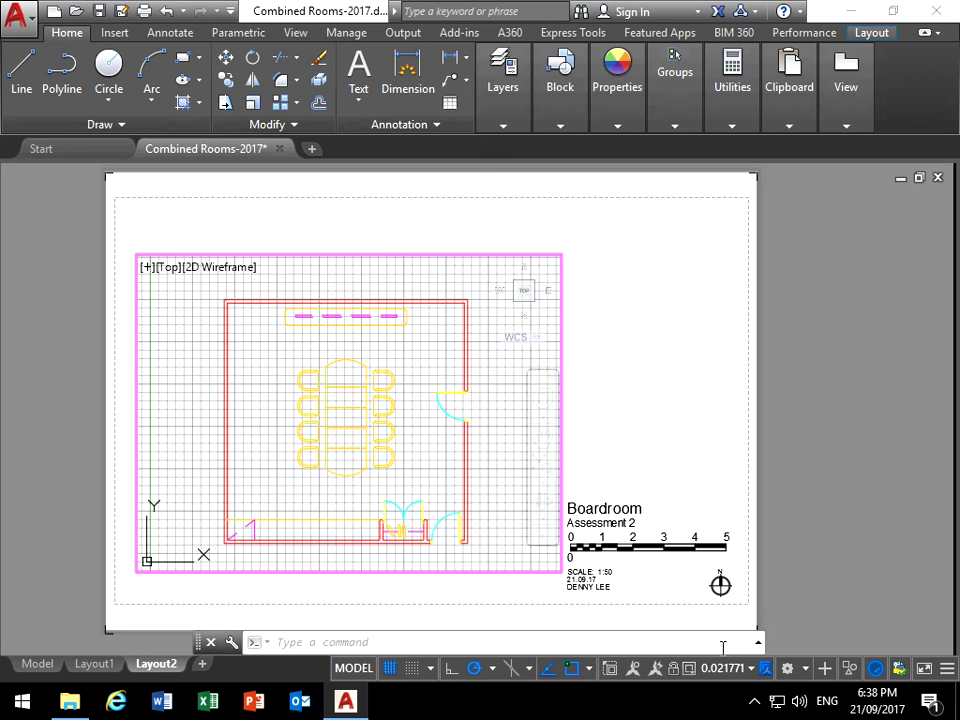
{"action": "left_click", "coordinate": [752, 668]}
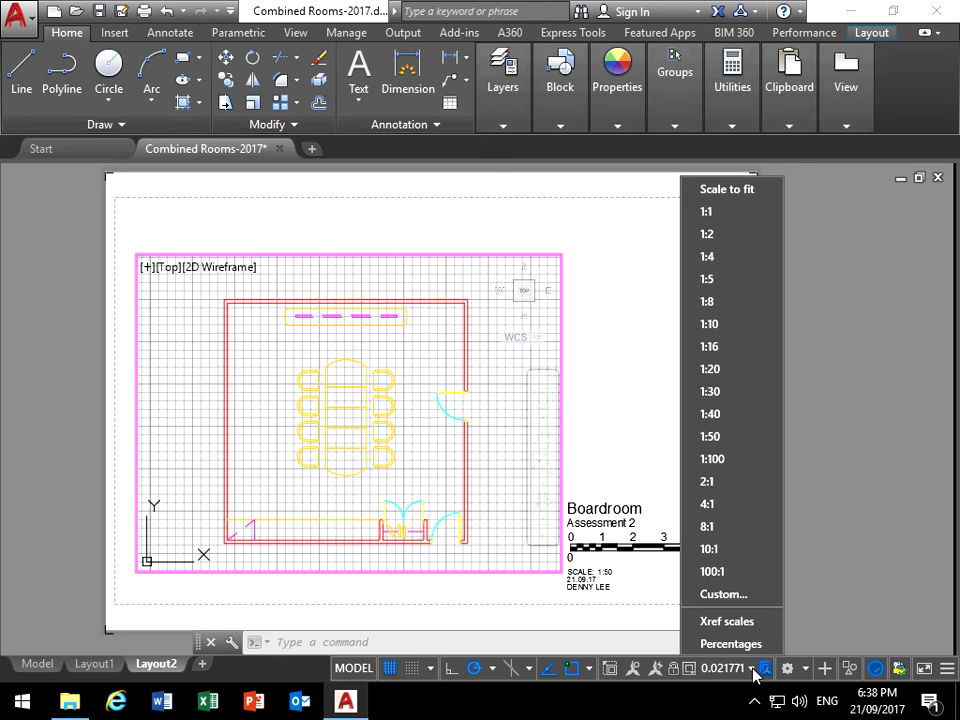
Apply the 1:50 viewport scale and pan to centre the boardroom plan
{"action": "left_click", "coordinate": [716, 438]}
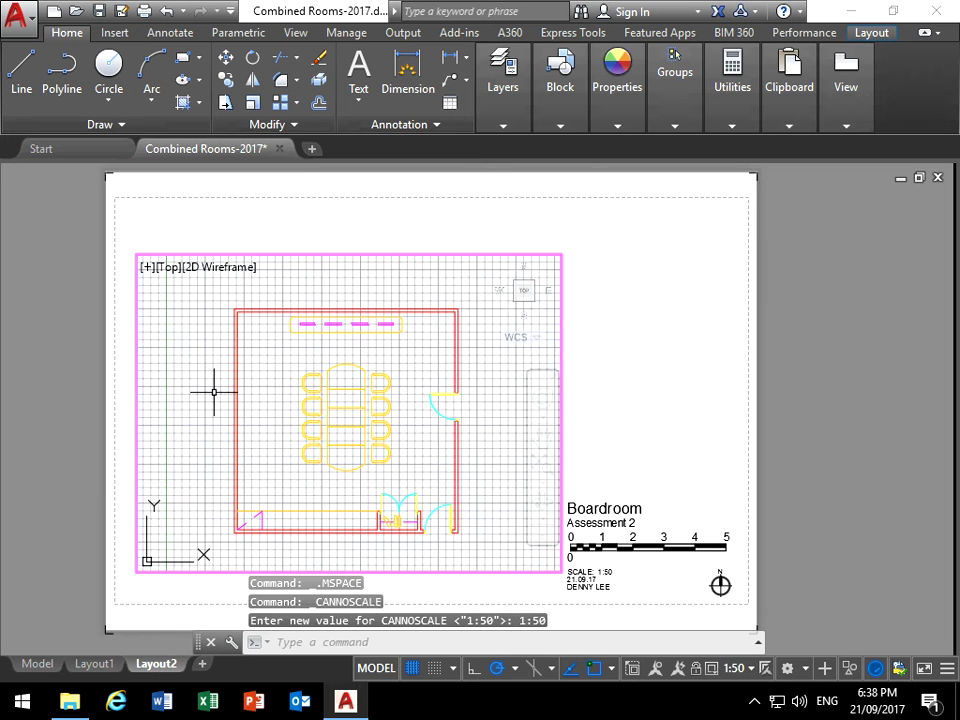
{"action": "scroll", "coordinate": [214, 392], "scroll_direction": "down", "scroll_amount": 2}
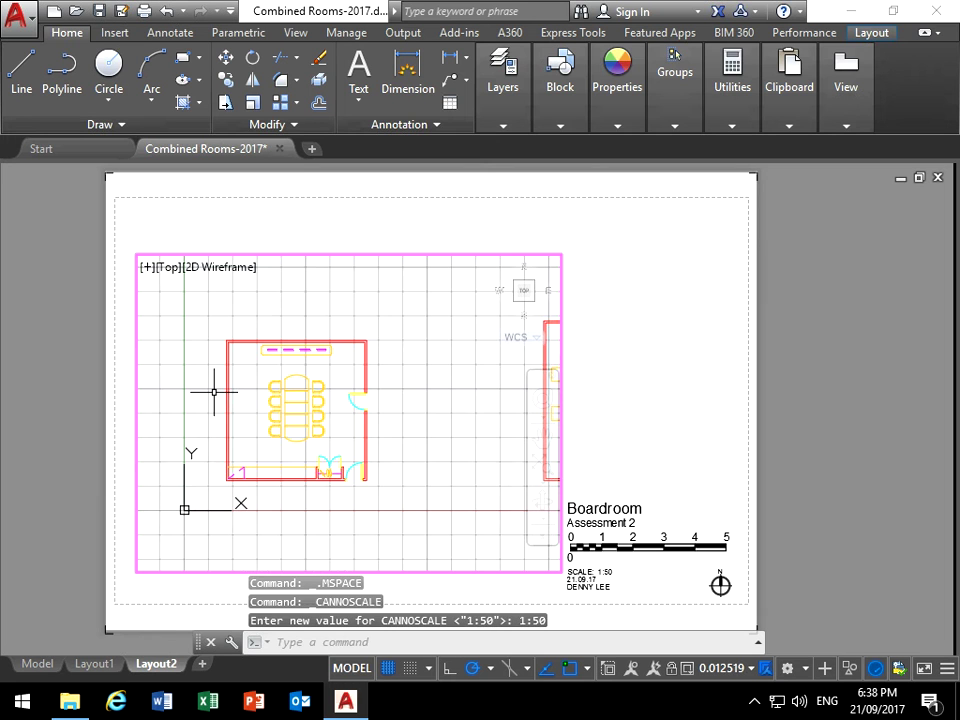
{"action": "left_click", "coordinate": [725, 668]}
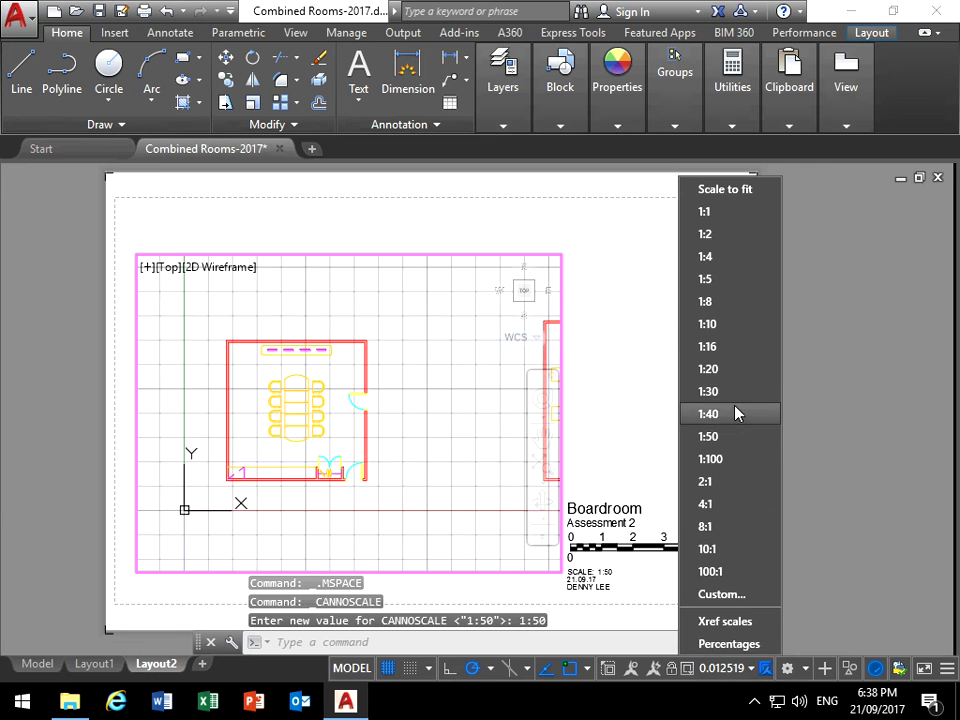
{"action": "left_click", "coordinate": [727, 441]}
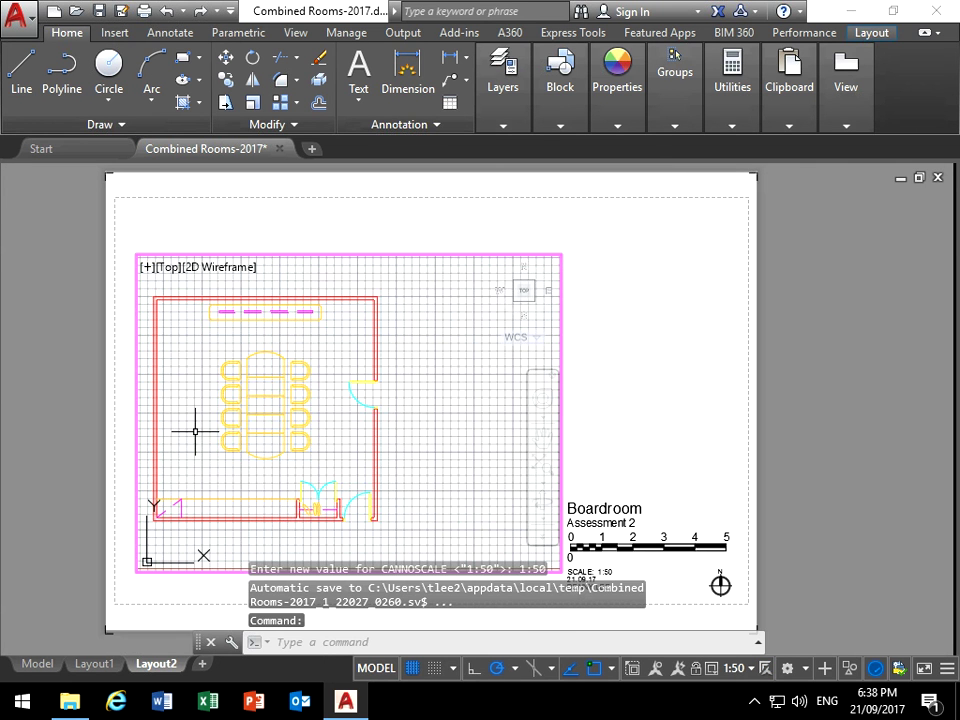
{"action": "mouse_move", "coordinate": [193, 435]}
{"action": "middle_mouse_down"}
{"action": "mouse_move", "coordinate": [260, 431]}
{"action": "mouse_move", "coordinate": [271, 444]}
{"action": "mouse_move", "coordinate": [259, 446]}
{"action": "mouse_move", "coordinate": [268, 437]}
{"action": "middle_mouse_up"}
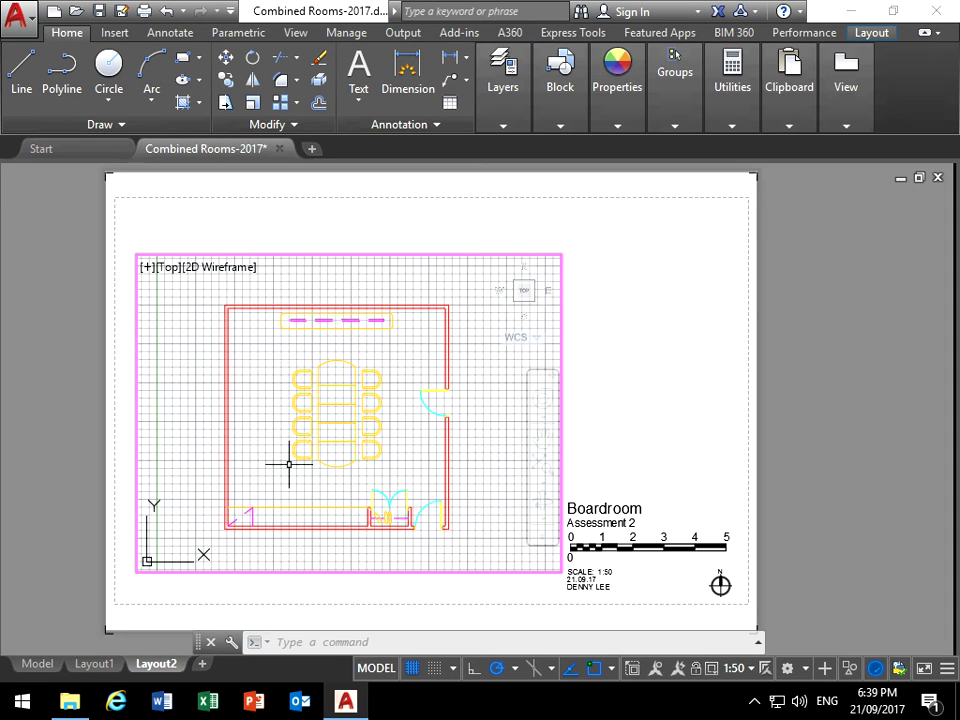
{"action": "middle_click_drag", "start_coordinate": [284, 464], "coordinate": [280, 464]}
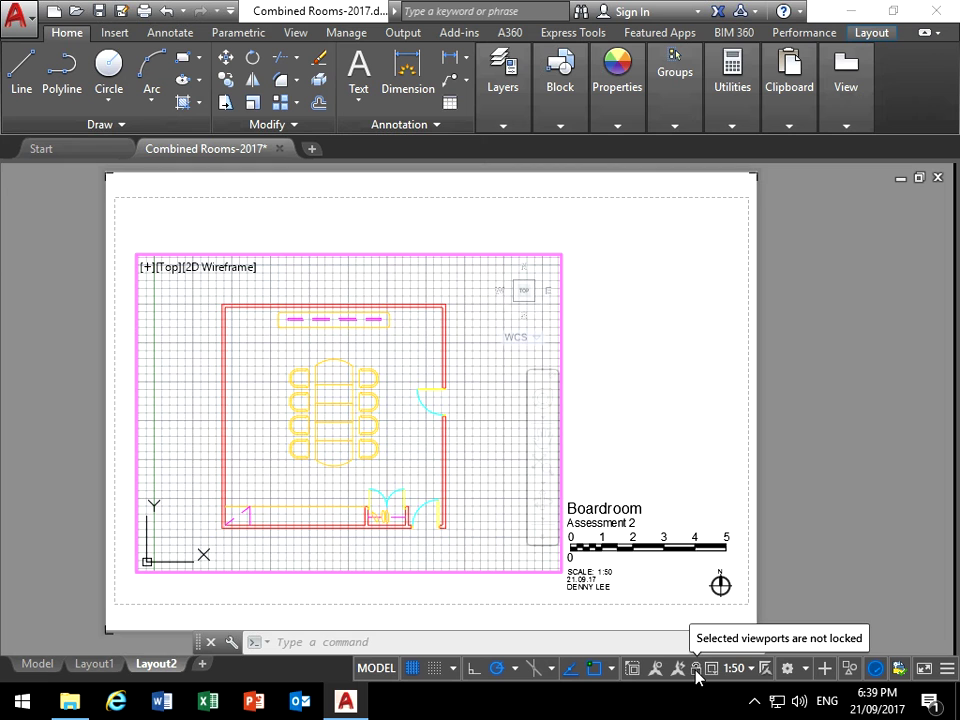
Lock the viewport display and zoom-test that the scale stays at 1:50
{"action": "left_click", "coordinate": [696, 669]}
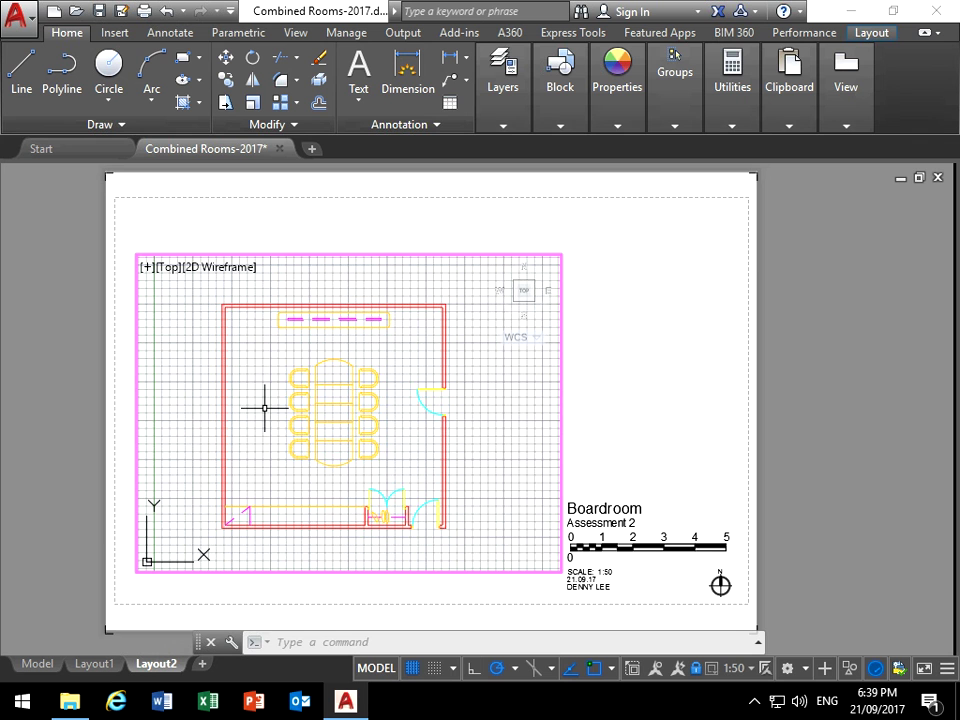
{"action": "scroll", "coordinate": [264, 408], "scroll_direction": "down", "scroll_amount": 2}
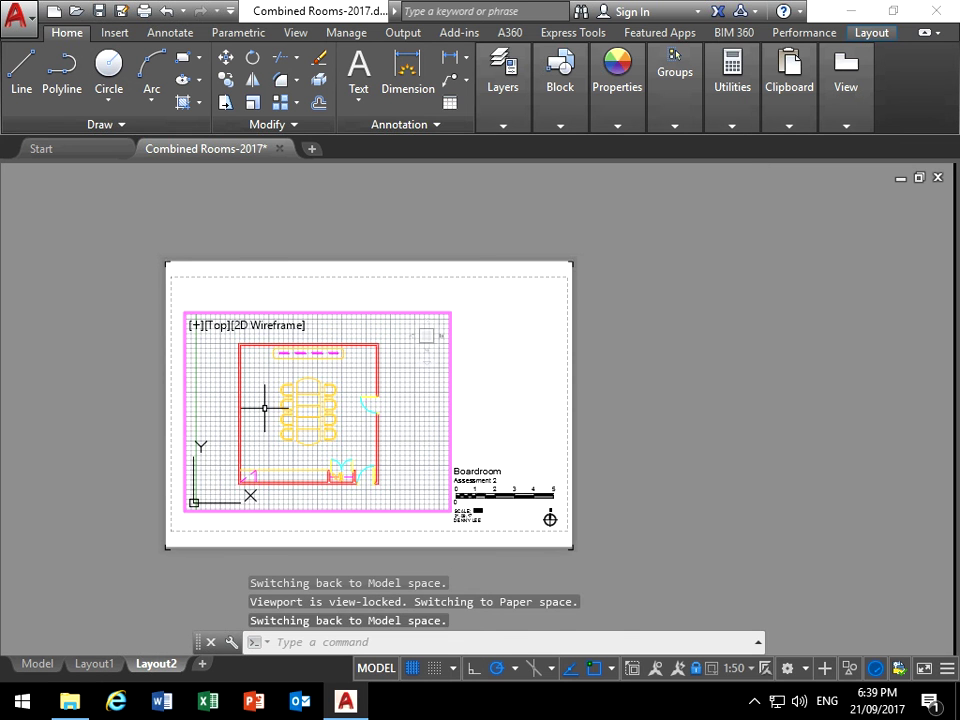
{"action": "scroll", "coordinate": [264, 408], "scroll_direction": "up", "scroll_amount": 2}
{"action": "scroll", "coordinate": [264, 408], "scroll_direction": "down", "scroll_amount": 2}
{"action": "scroll", "coordinate": [264, 408], "scroll_direction": "up", "scroll_amount": 2}
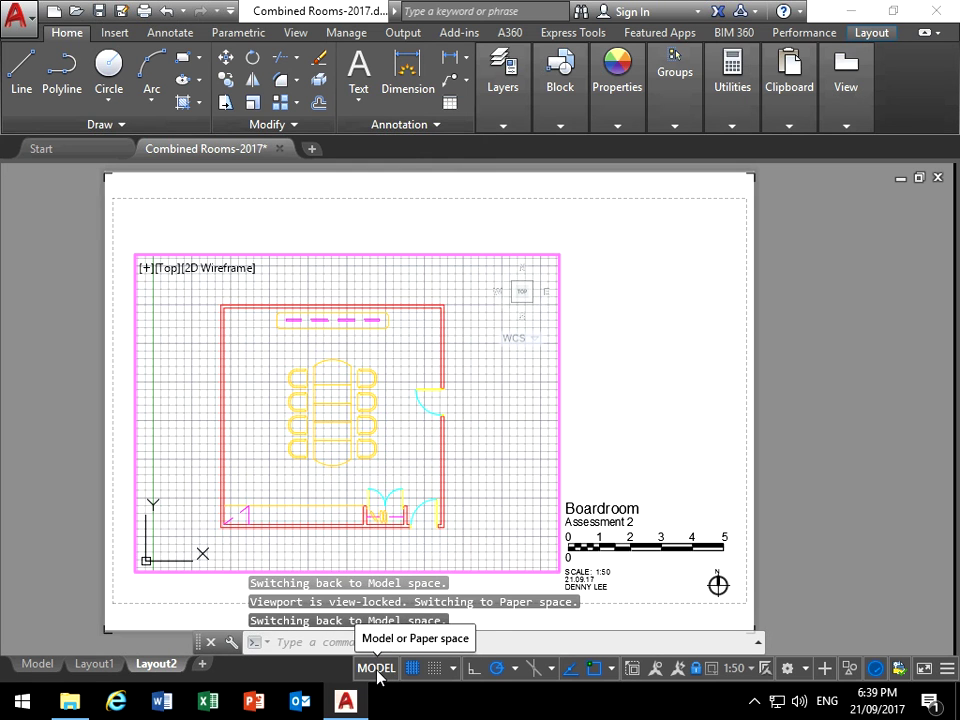
Switch to paper space, check the title block and viewport selections, then exit the viewport
{"action": "left_click", "coordinate": [378, 668]}
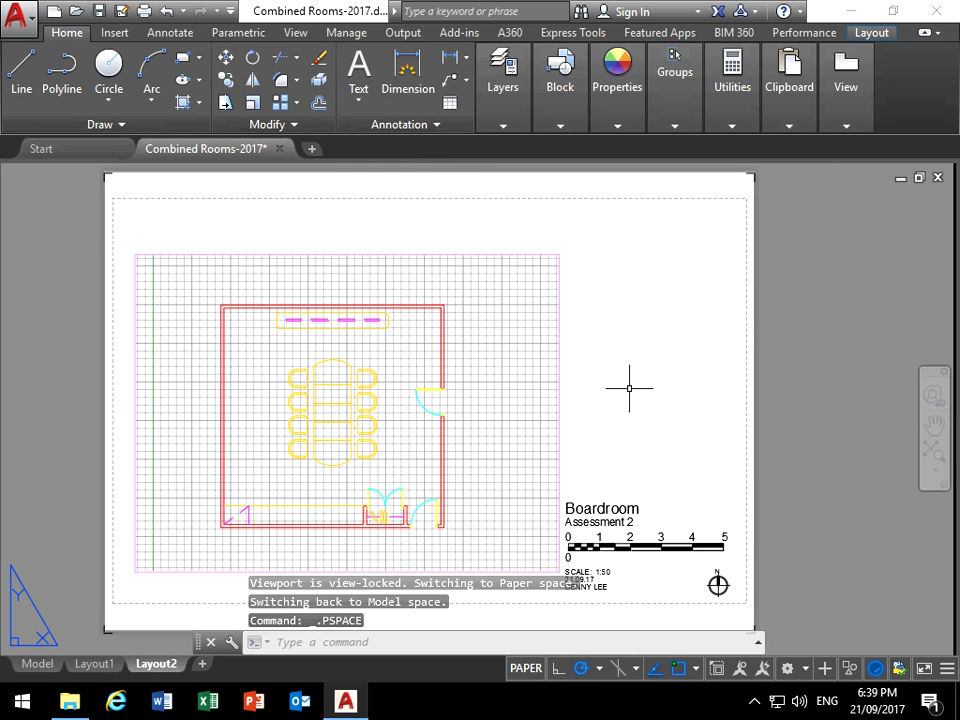
{"action": "left_click", "coordinate": [606, 505]}
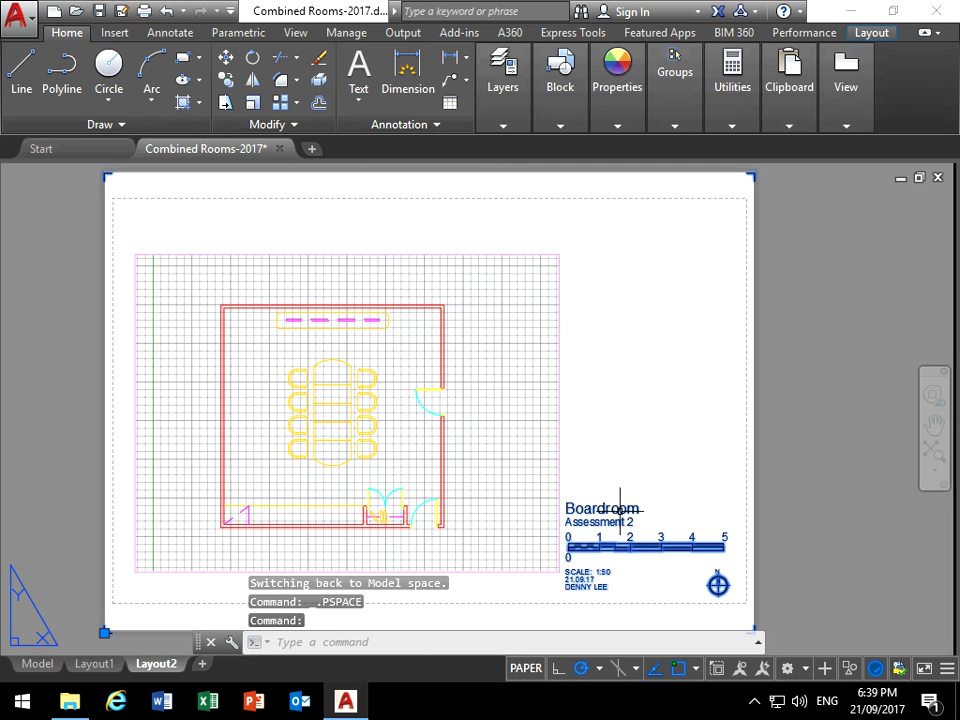
{"action": "left_click", "coordinate": [558, 360]}
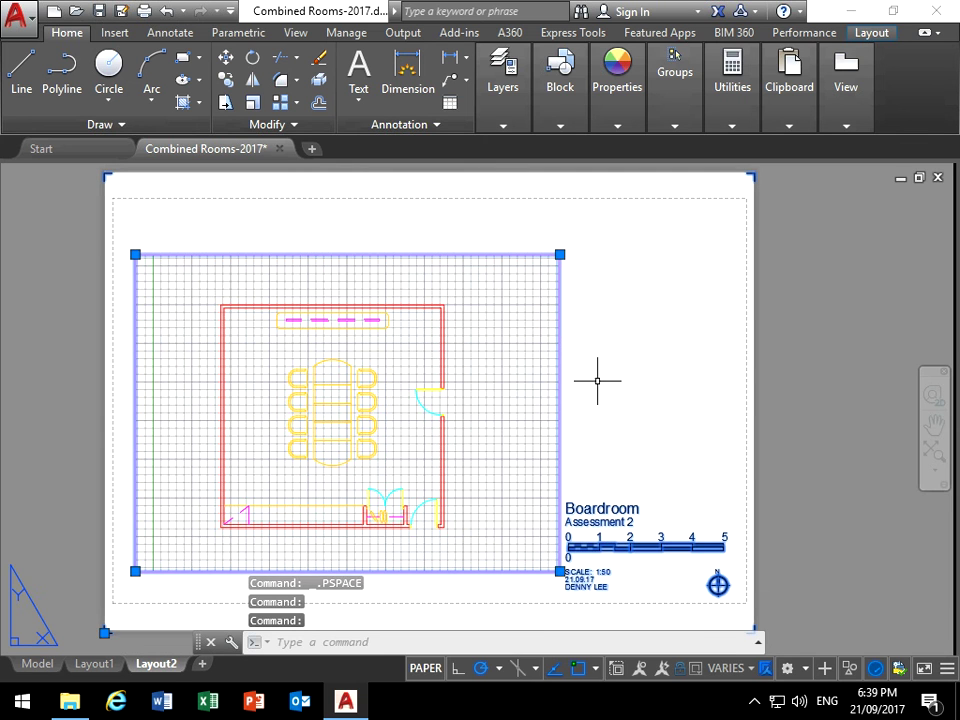
{"action": "right_click", "coordinate": [567, 334]}
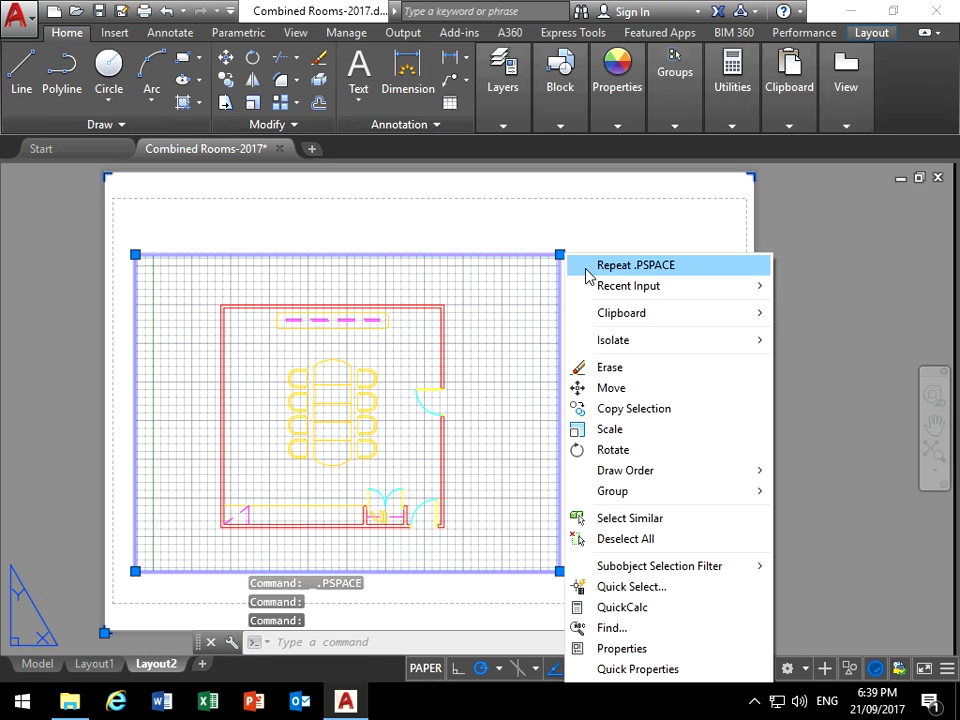
{"action": "left_click", "coordinate": [620, 540]}
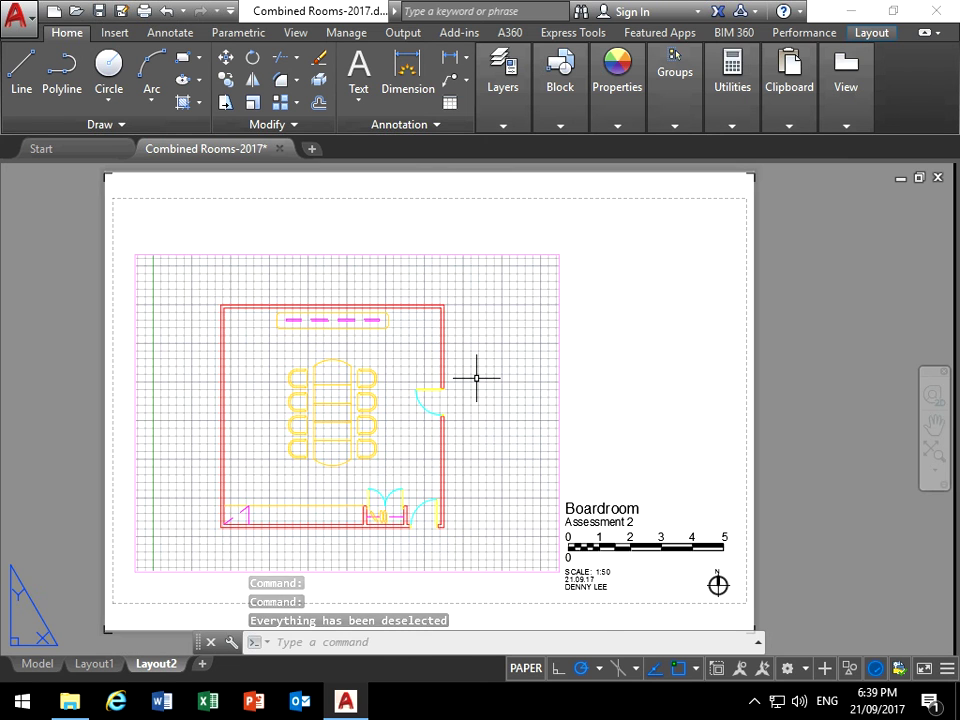
{"action": "double_click", "coordinate": [483, 418]}
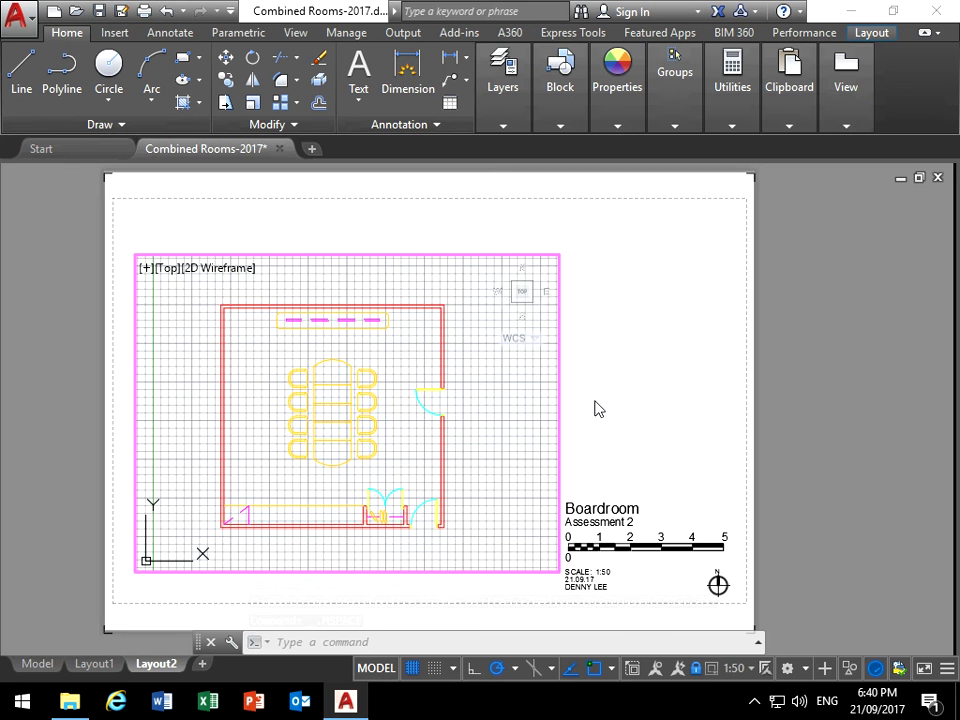
{"action": "double_click", "coordinate": [656, 379]}
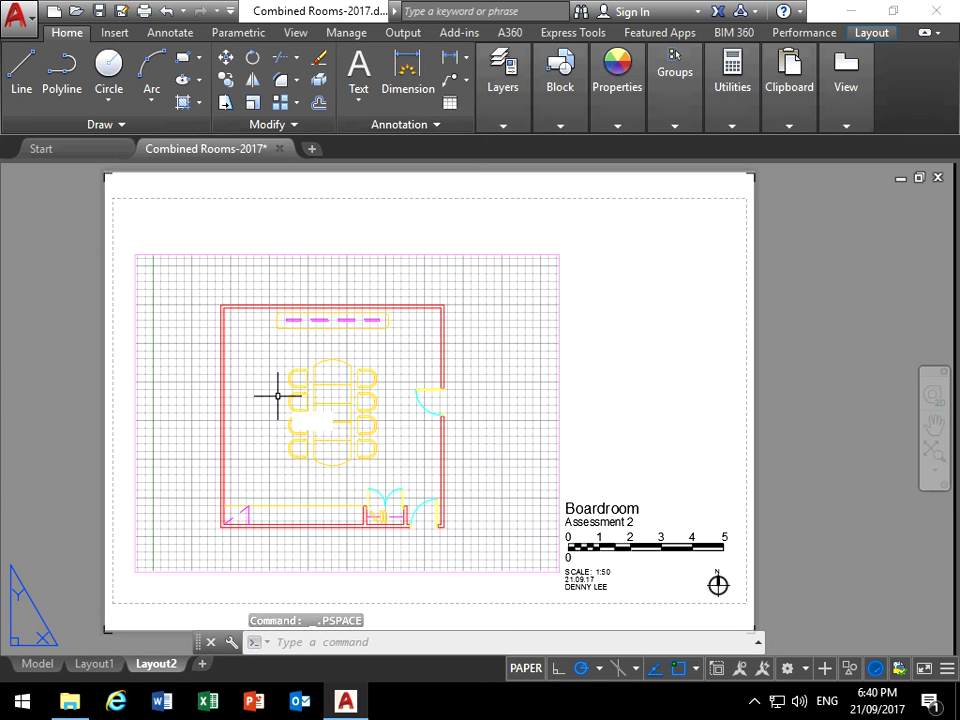
Toggle MS, PS, then MS again to activate model space in the boardroom viewport
{"action": "type", "text": "MS"}
{"action": "key", "text": "Return"}
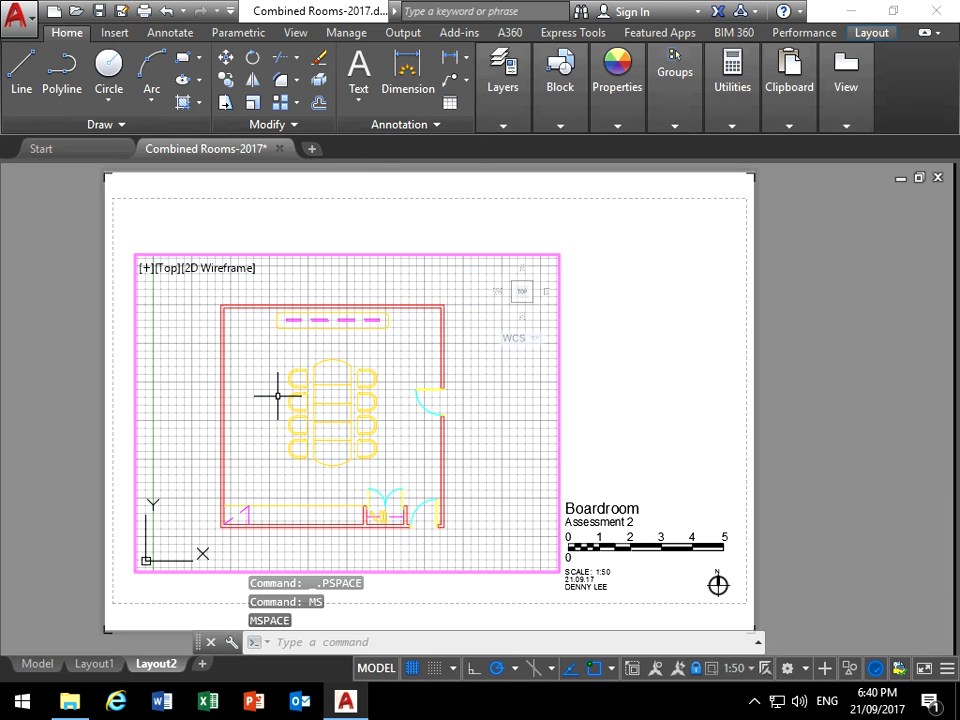
{"action": "type", "text": "PS"}
{"action": "key", "text": "Return"}
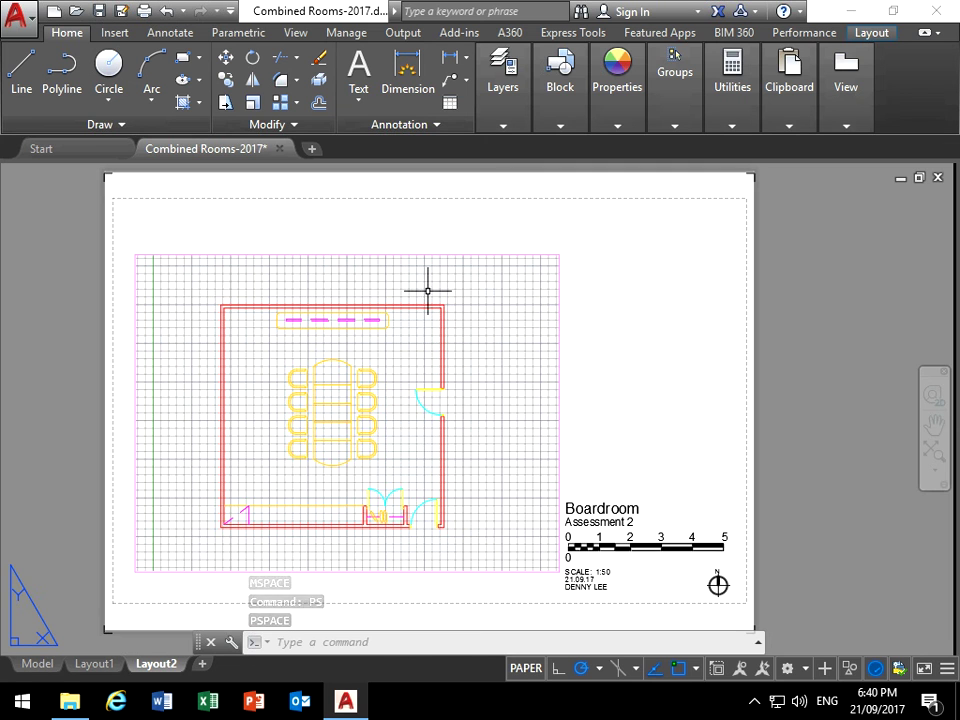
{"action": "type", "text": "ms"}
{"action": "key", "text": "Return"}
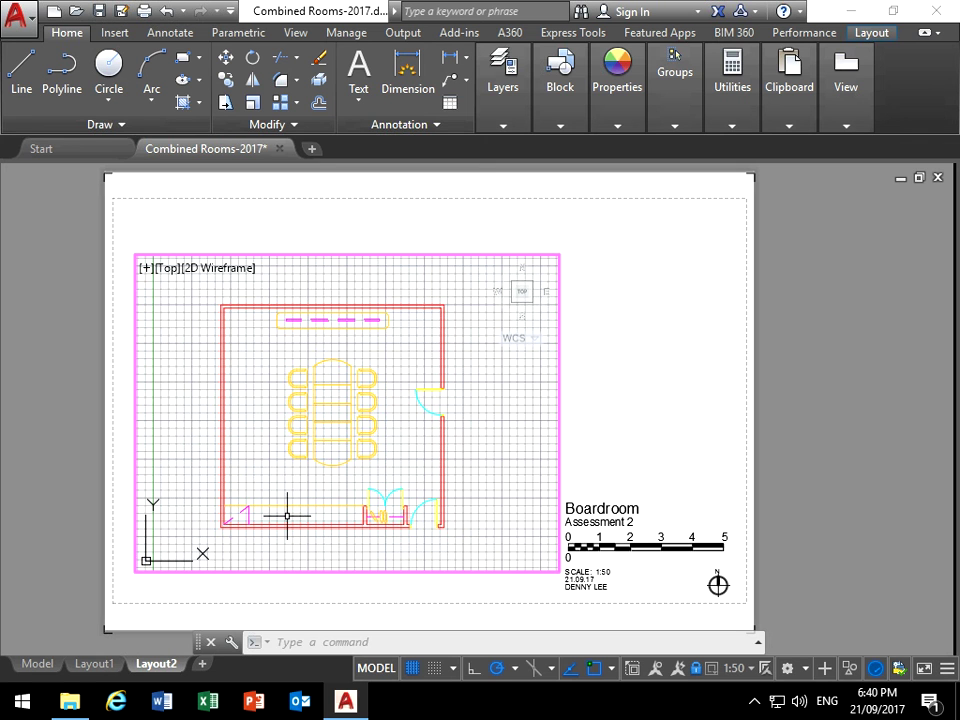
Draw four closed lines forming a rectangle around the boardroom table and chairs
{"action": "left_click", "coordinate": [21, 70]}
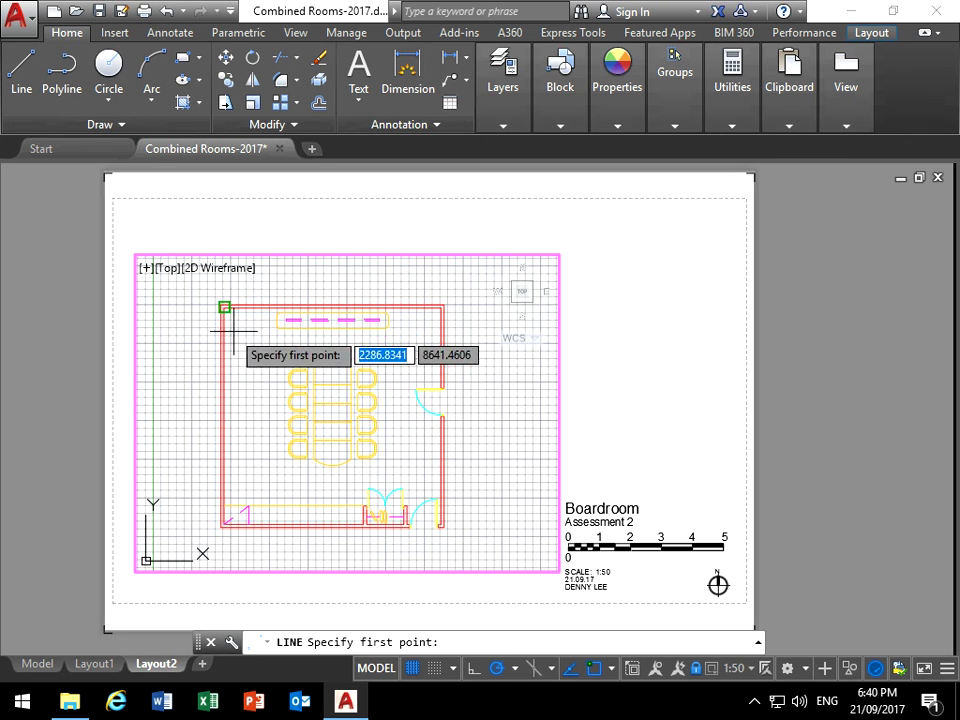
{"action": "left_click", "coordinate": [277, 356]}
{"action": "left_click", "coordinate": [400, 356]}
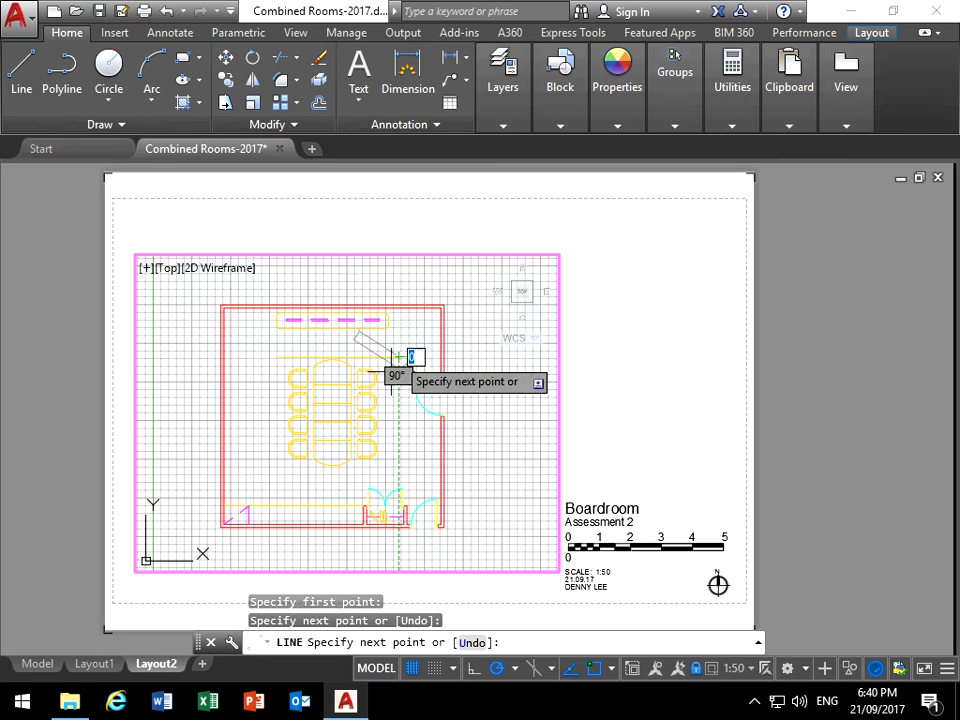
{"action": "left_click", "coordinate": [399, 477]}
{"action": "left_click", "coordinate": [277, 478]}
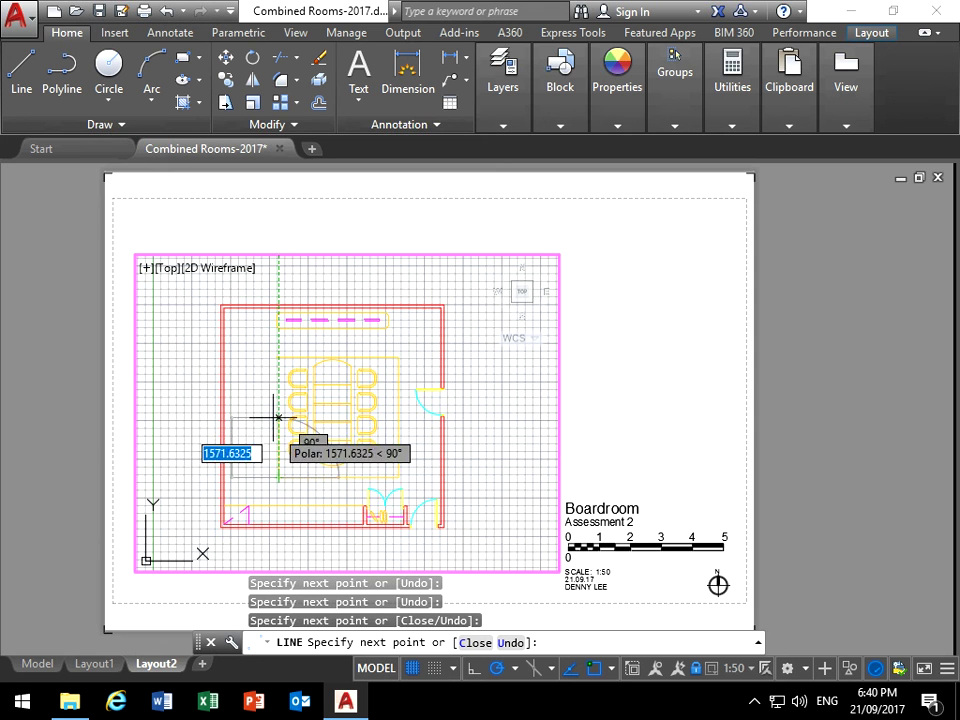
{"action": "left_click", "coordinate": [276, 356]}
{"action": "right_click", "coordinate": [276, 356]}
{"action": "left_click", "coordinate": [290, 377]}
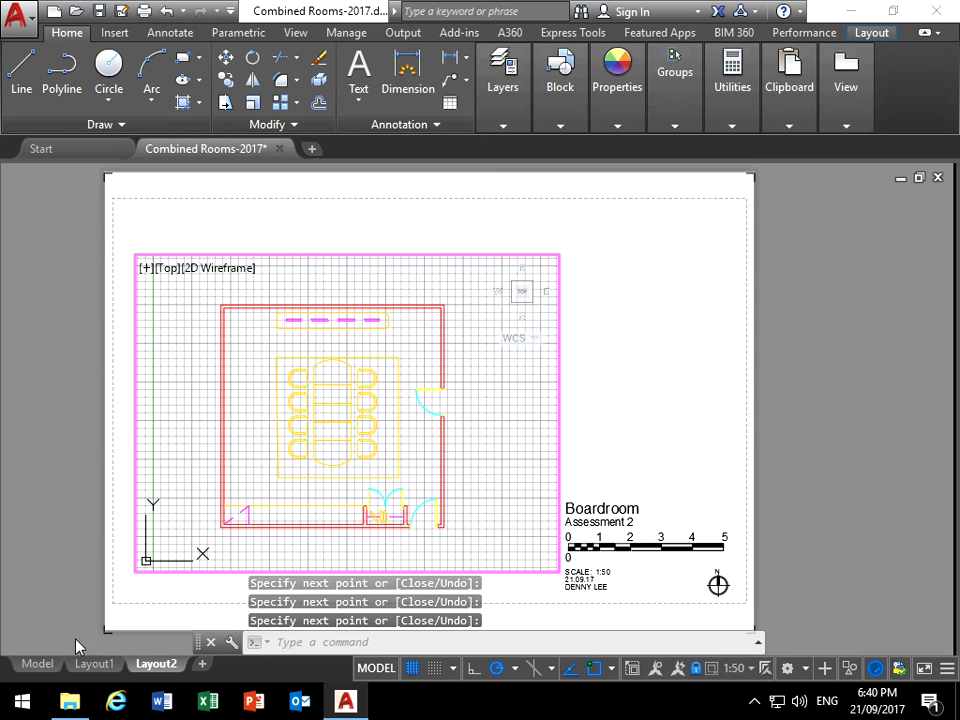
On the Model tab, erase the table rectangle, then exit to Layout2 paper space
{"action": "left_click", "coordinate": [37, 664]}
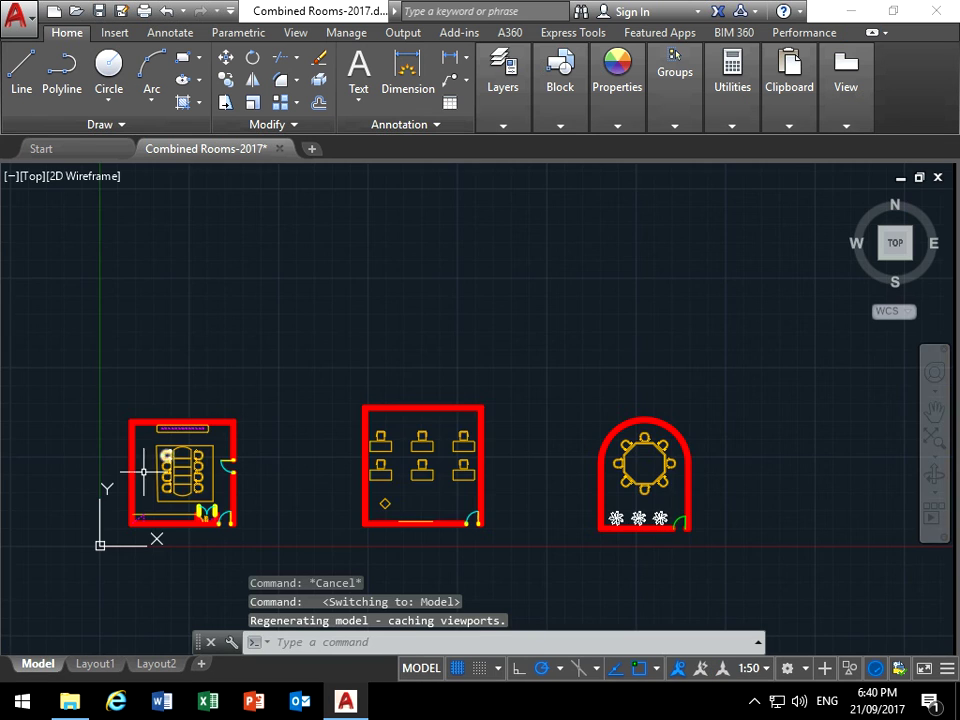
{"action": "scroll", "coordinate": [163, 477], "scroll_direction": "up", "scroll_amount": 4}
{"action": "scroll", "coordinate": [150, 458], "scroll_direction": "up", "scroll_amount": 2}
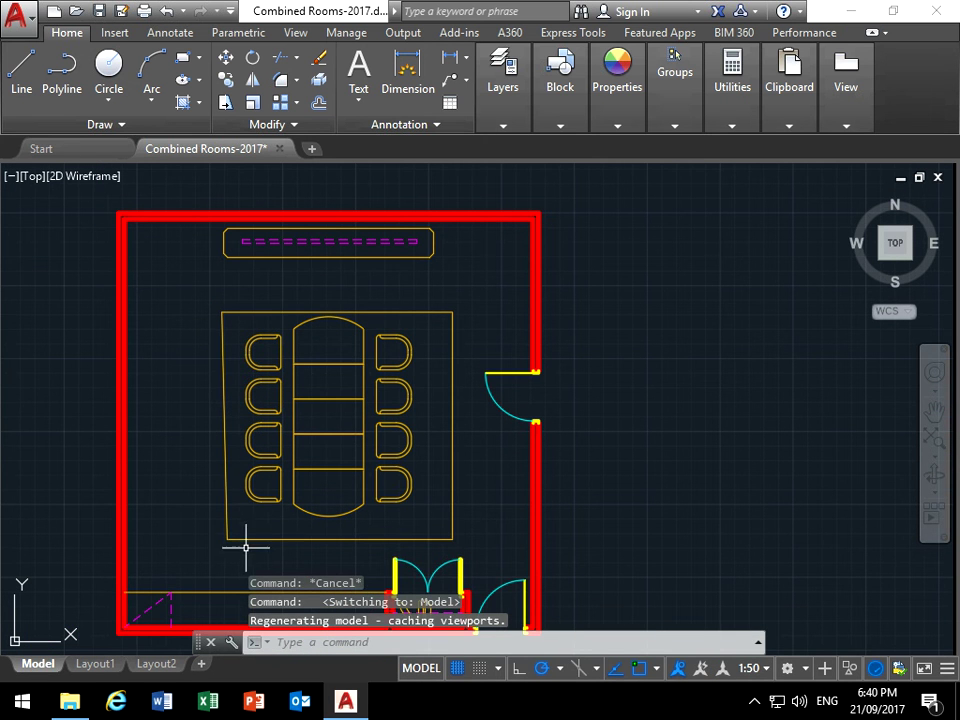
{"action": "left_click", "coordinate": [218, 528]}
{"action": "left_click", "coordinate": [409, 328]}
{"action": "left_click", "coordinate": [458, 290]}
{"action": "left_click", "coordinate": [432, 322]}
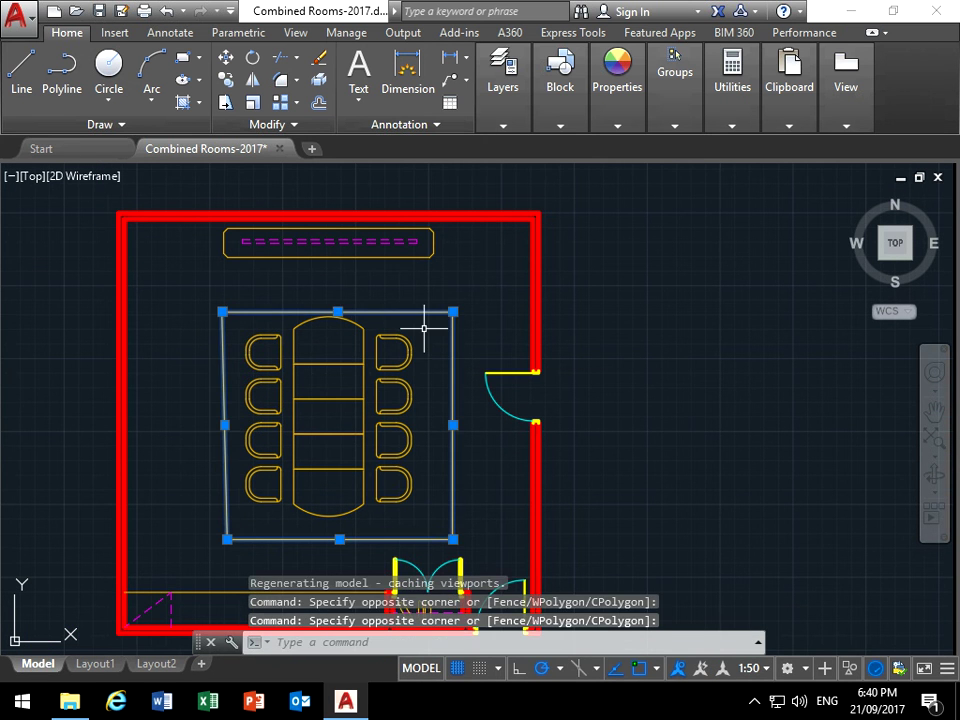
{"action": "key", "text": "Delete"}
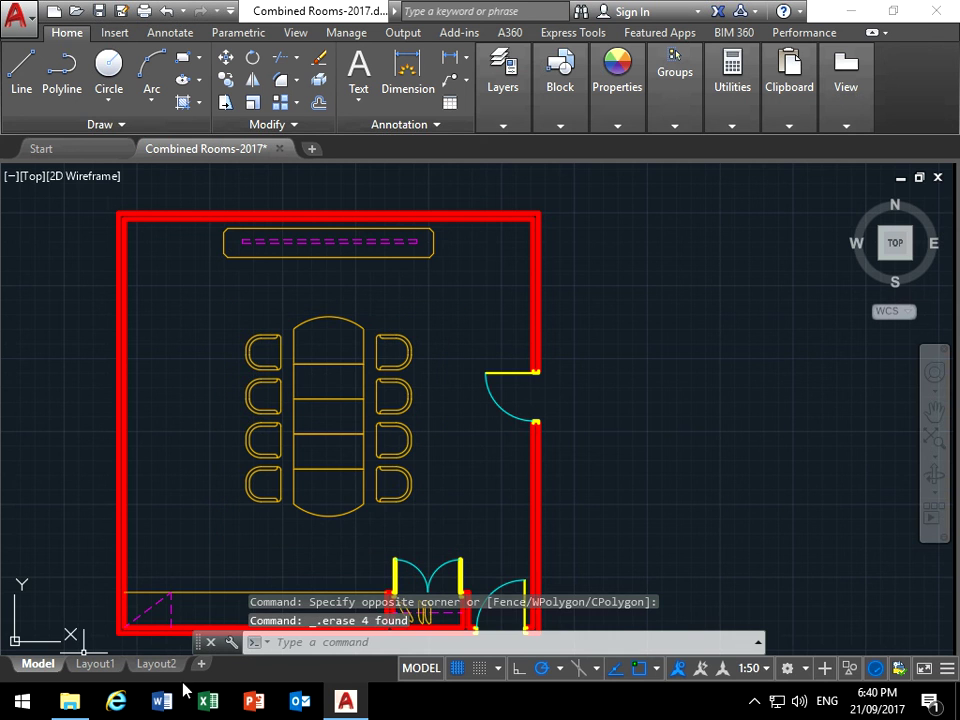
{"action": "left_click", "coordinate": [156, 664]}
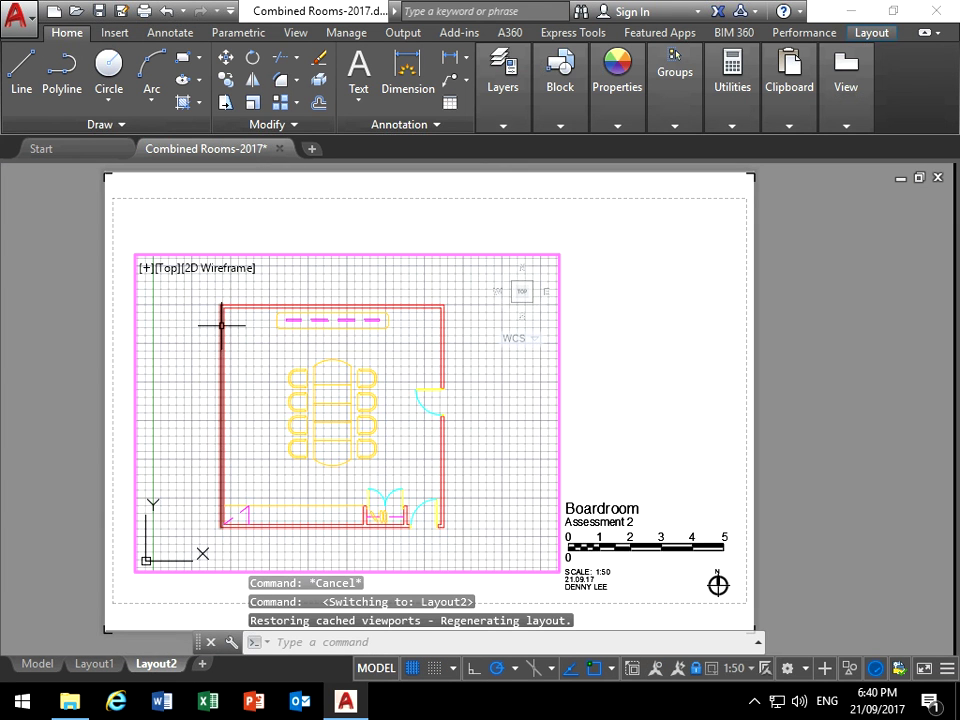
{"action": "double_click", "coordinate": [607, 416]}
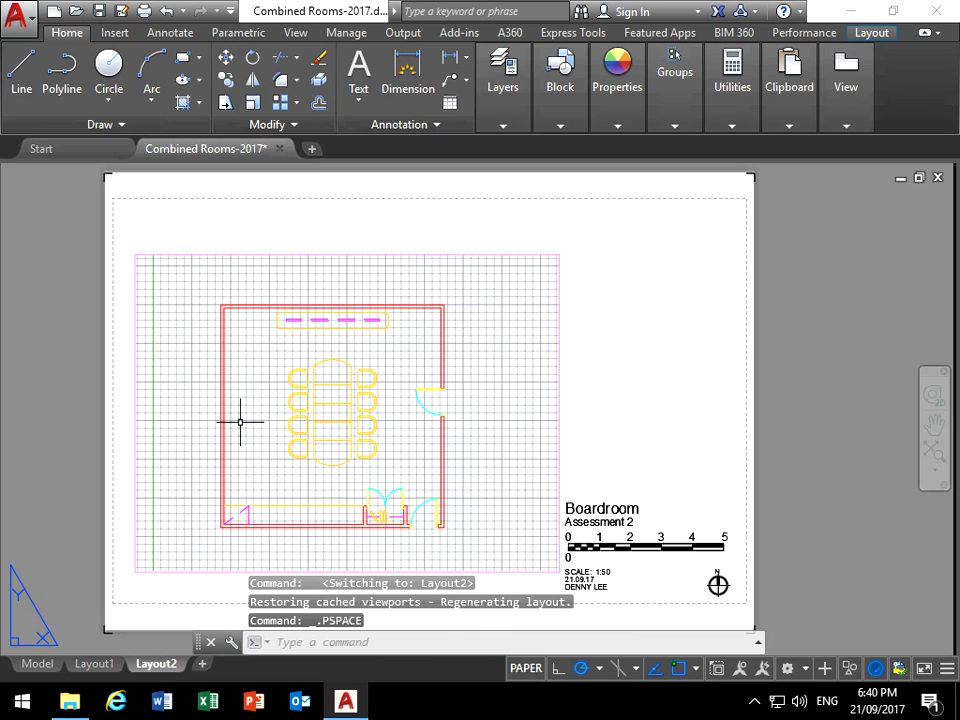
In Layout2's Move or Copy dialog, choose (move to end) and tick Create a copy
{"action": "right_click", "coordinate": [152, 668]}
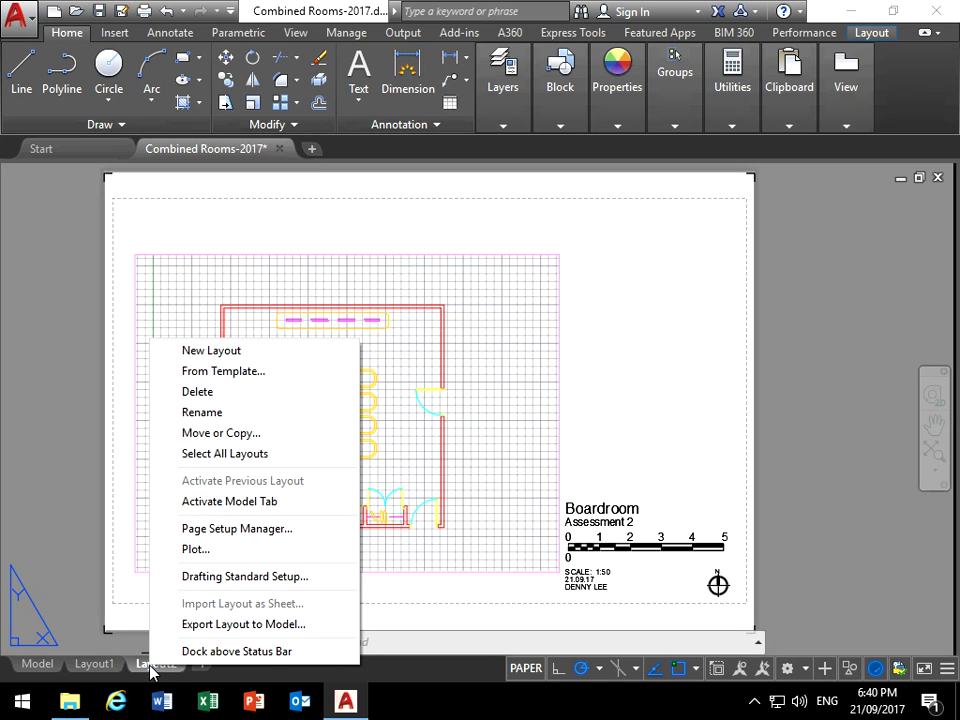
{"action": "left_click", "coordinate": [227, 434]}
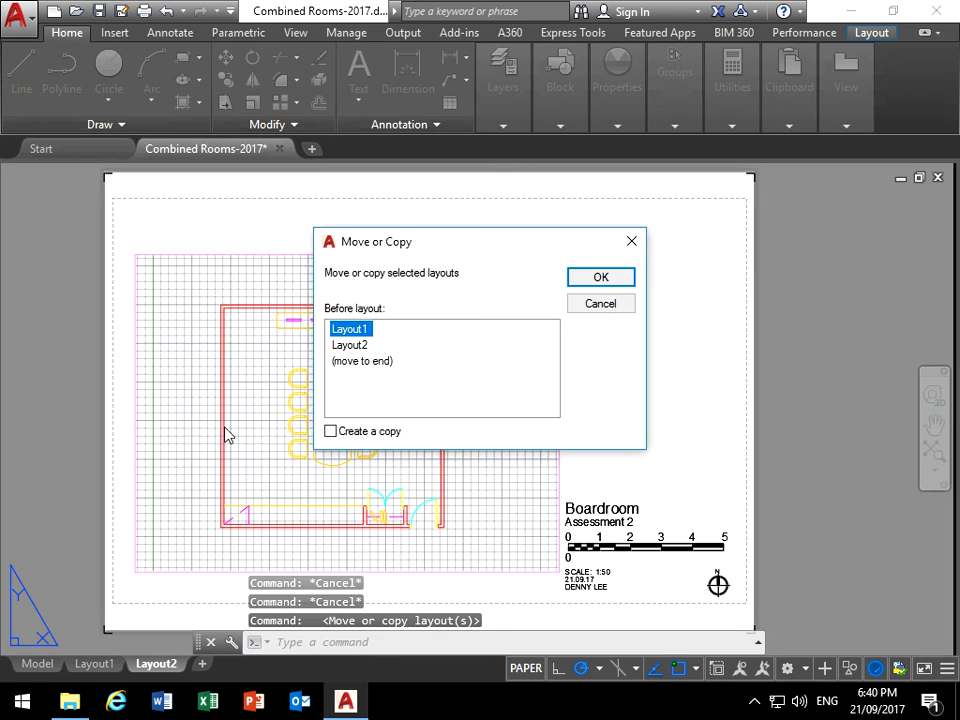
{"action": "left_click", "coordinate": [349, 362]}
{"action": "left_click", "coordinate": [331, 433]}
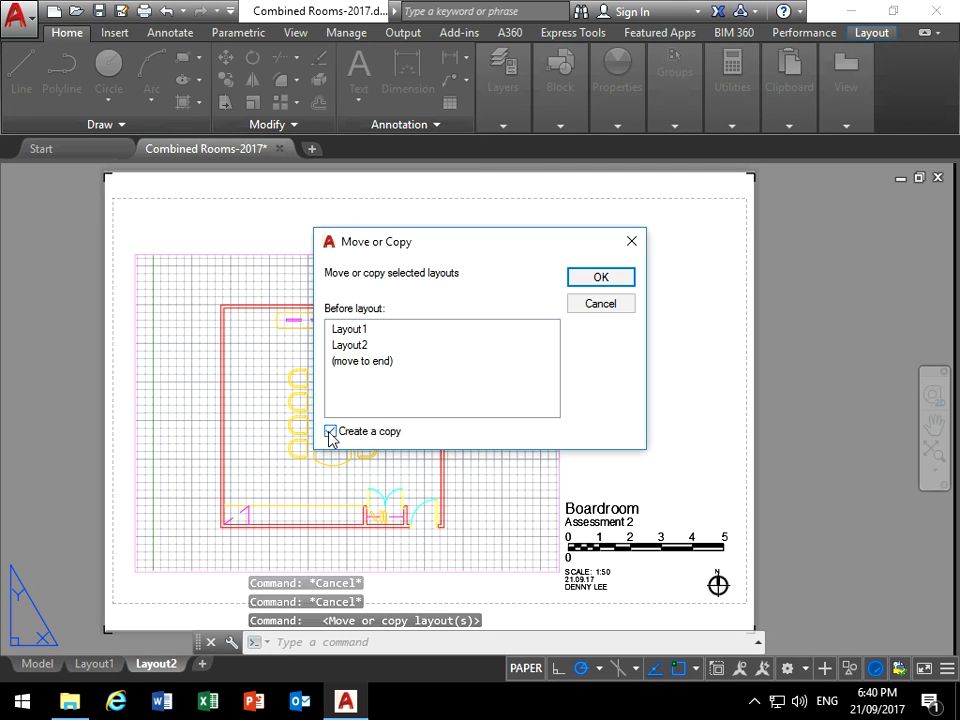